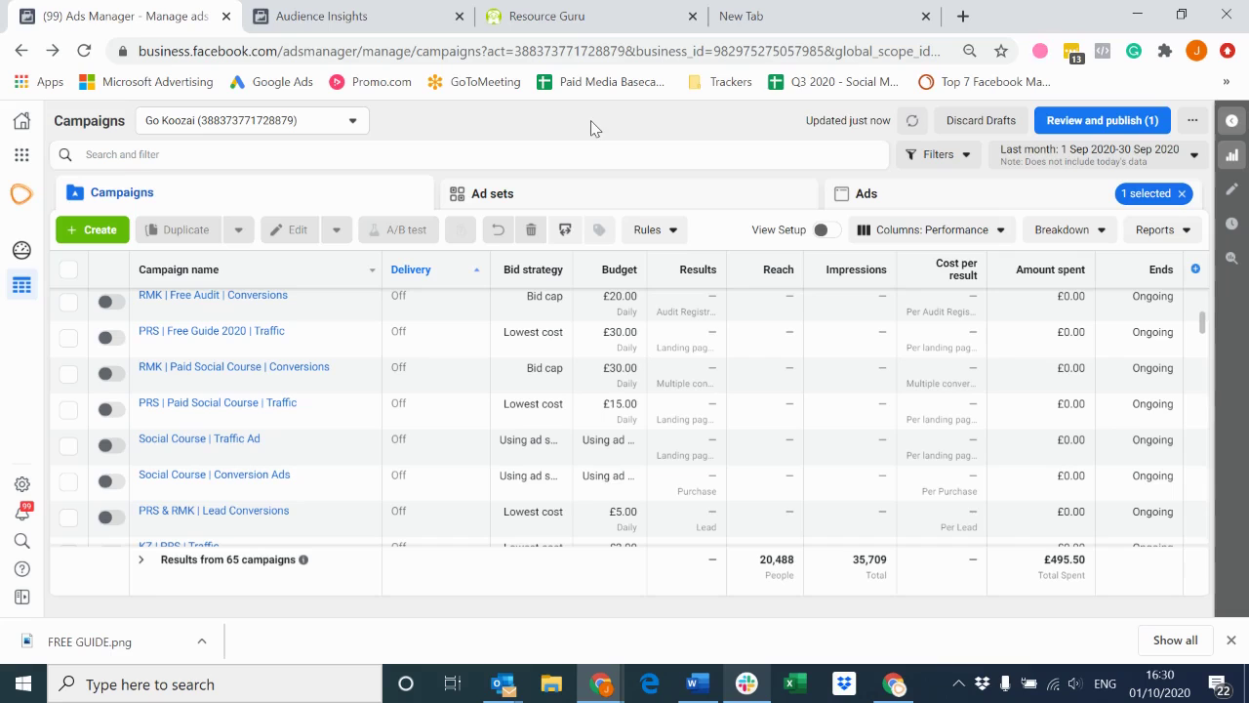
# - Open Audience Insights for the ad account and choose Everyone on Facebook as the starting audience
pyautogui.click(22, 158)
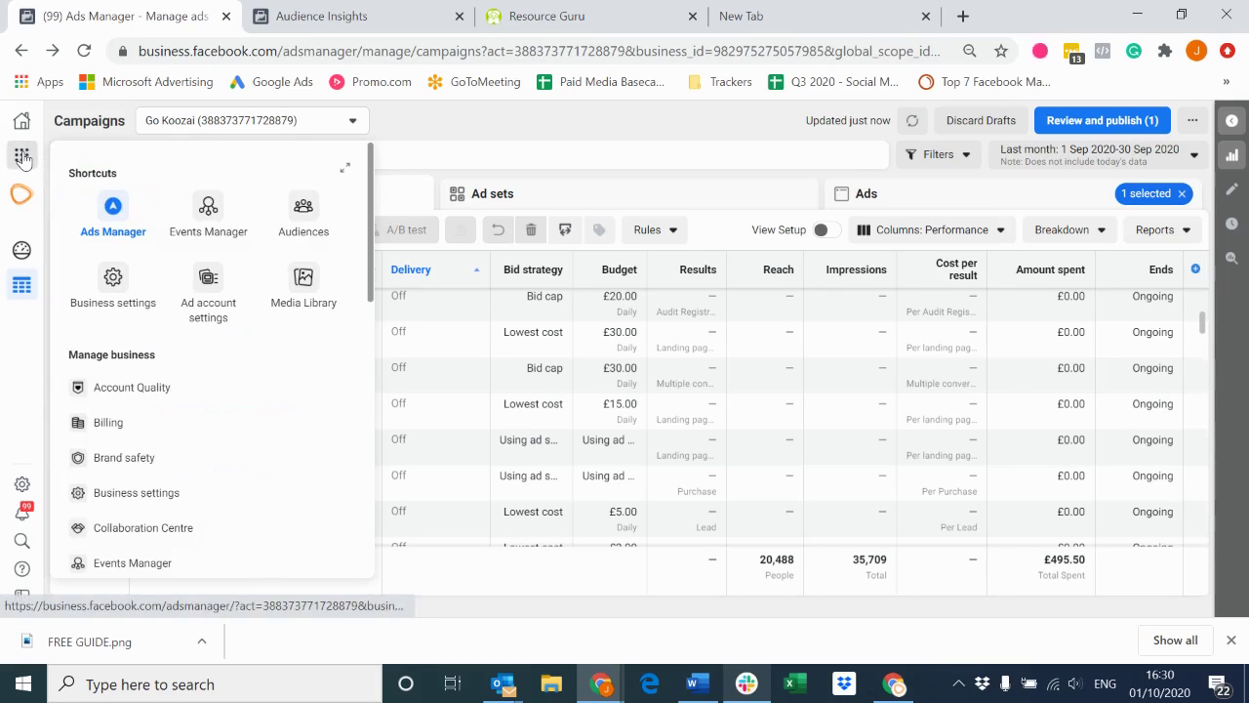
pyautogui.scroll(-5, 233, 470)
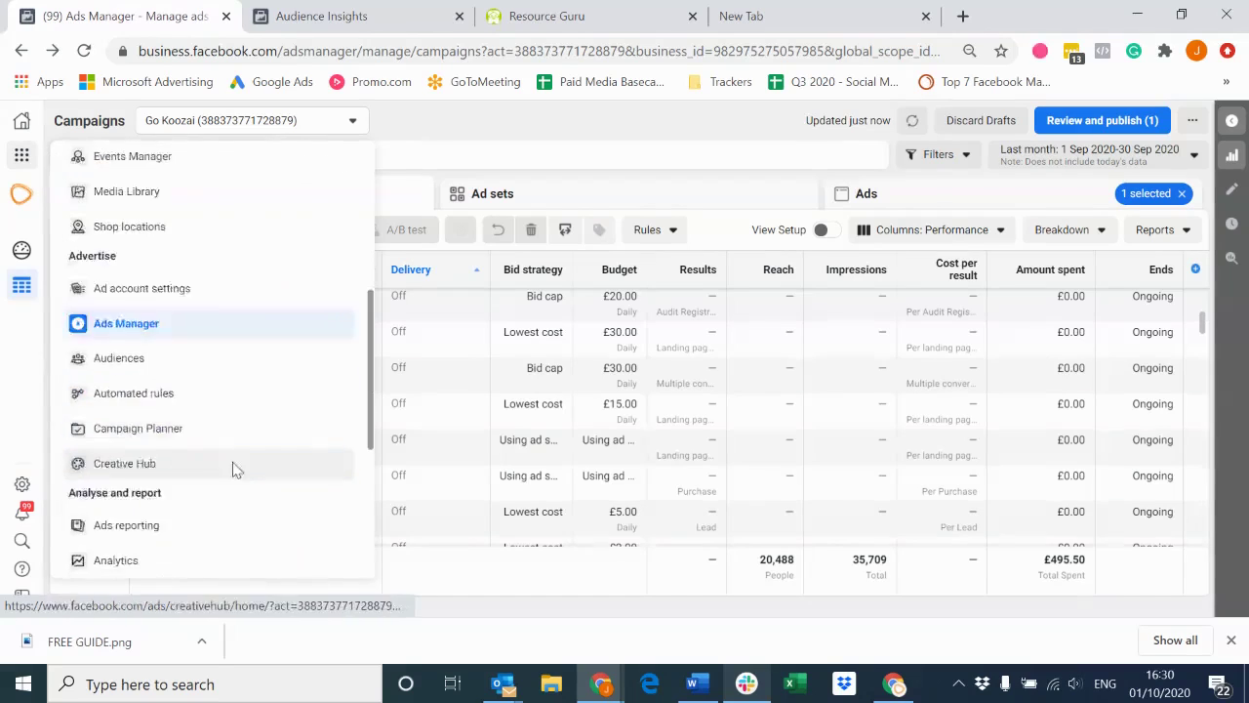
pyautogui.scroll(-1, 234, 470)
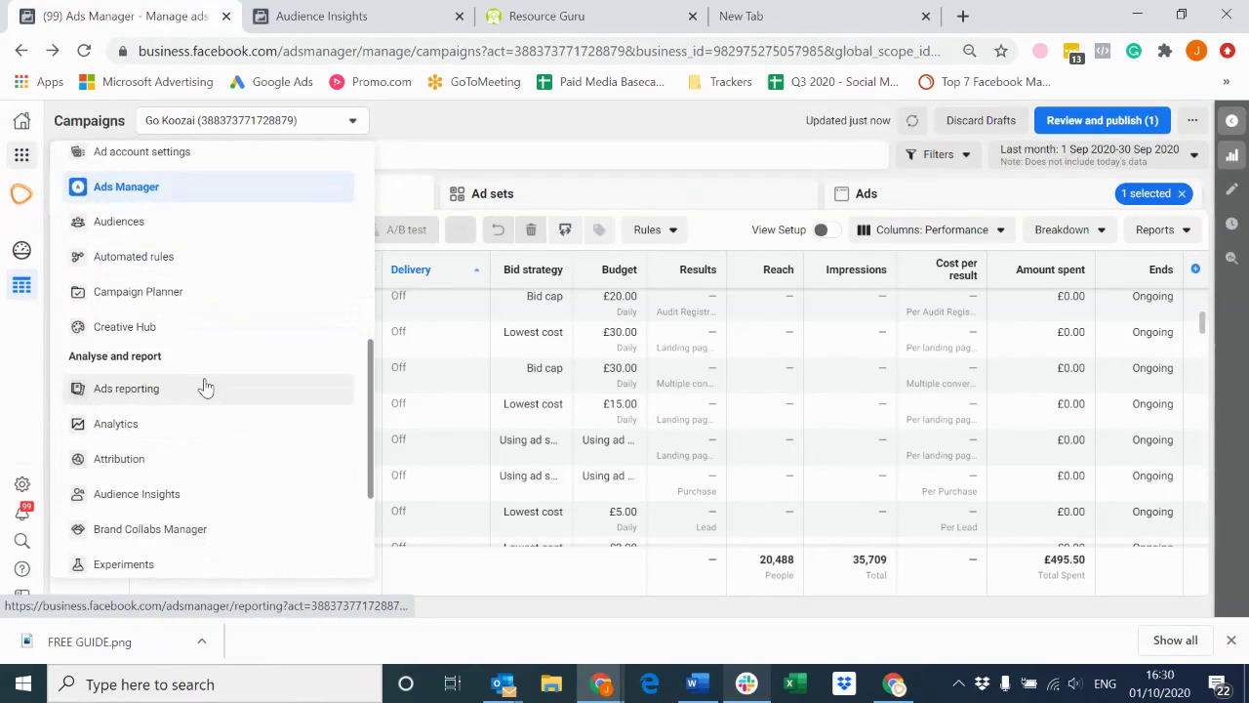
pyautogui.scroll(-3, 202, 384)
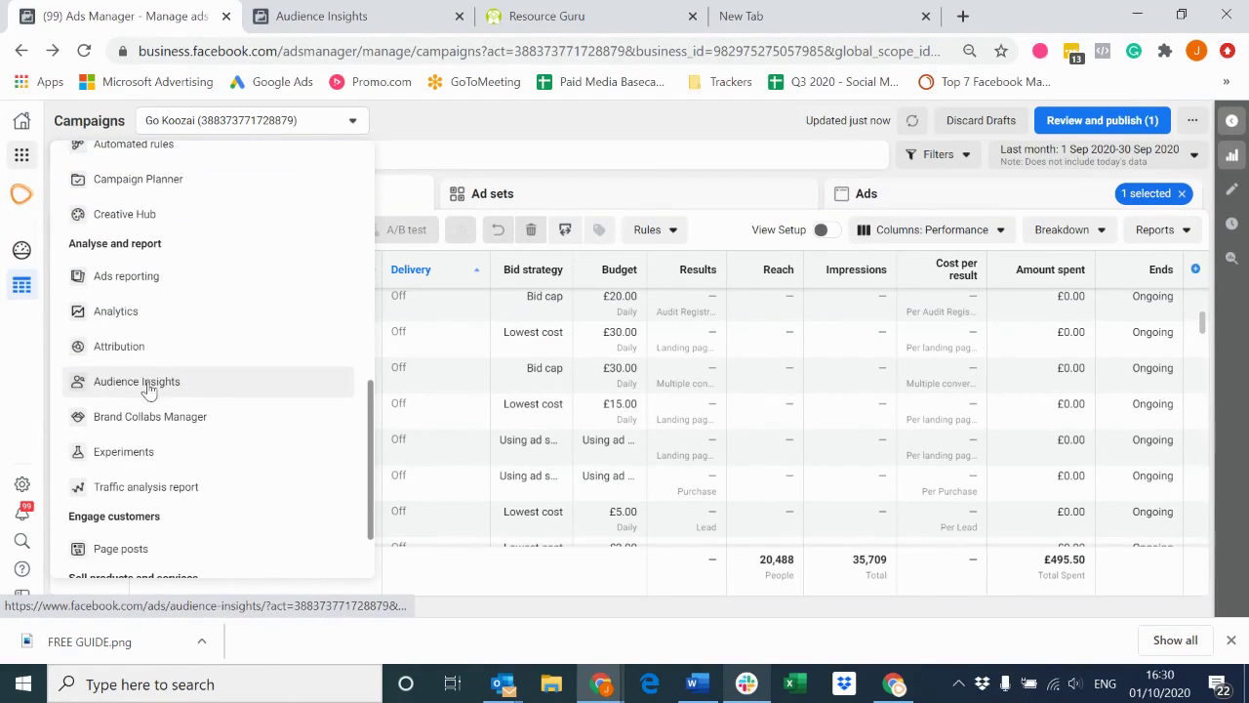
pyautogui.click(161, 390)
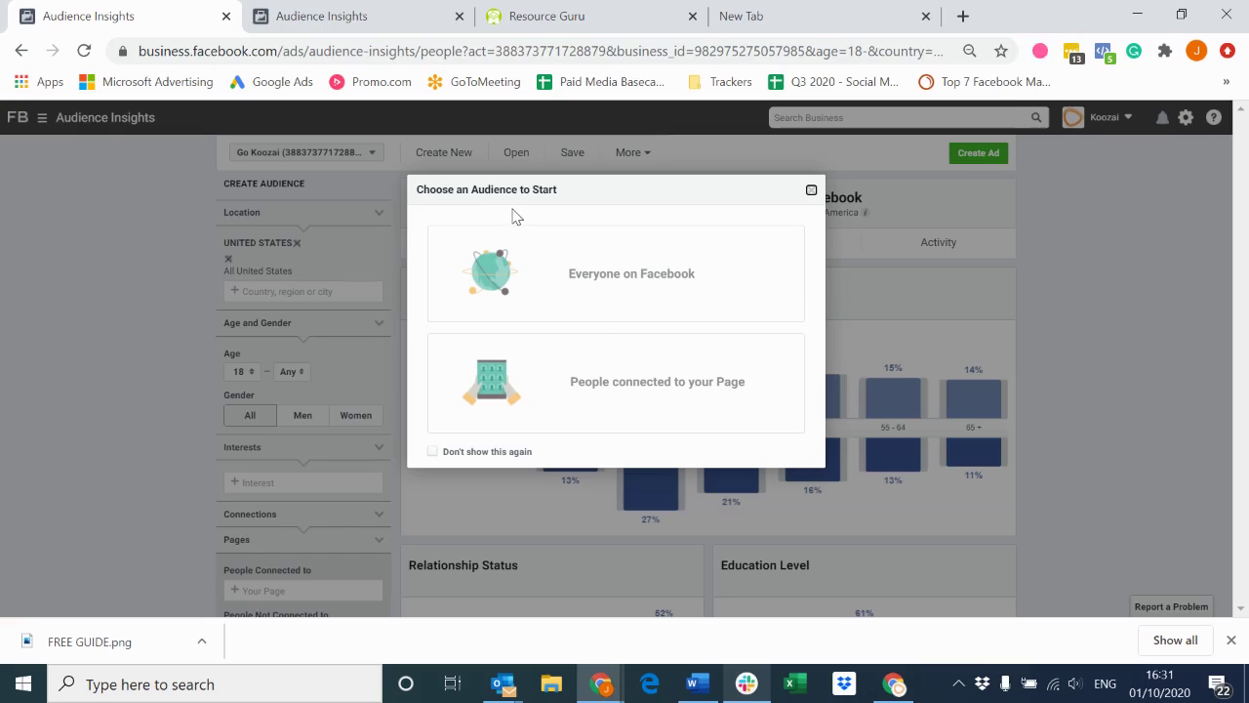
pyautogui.click(625, 262)
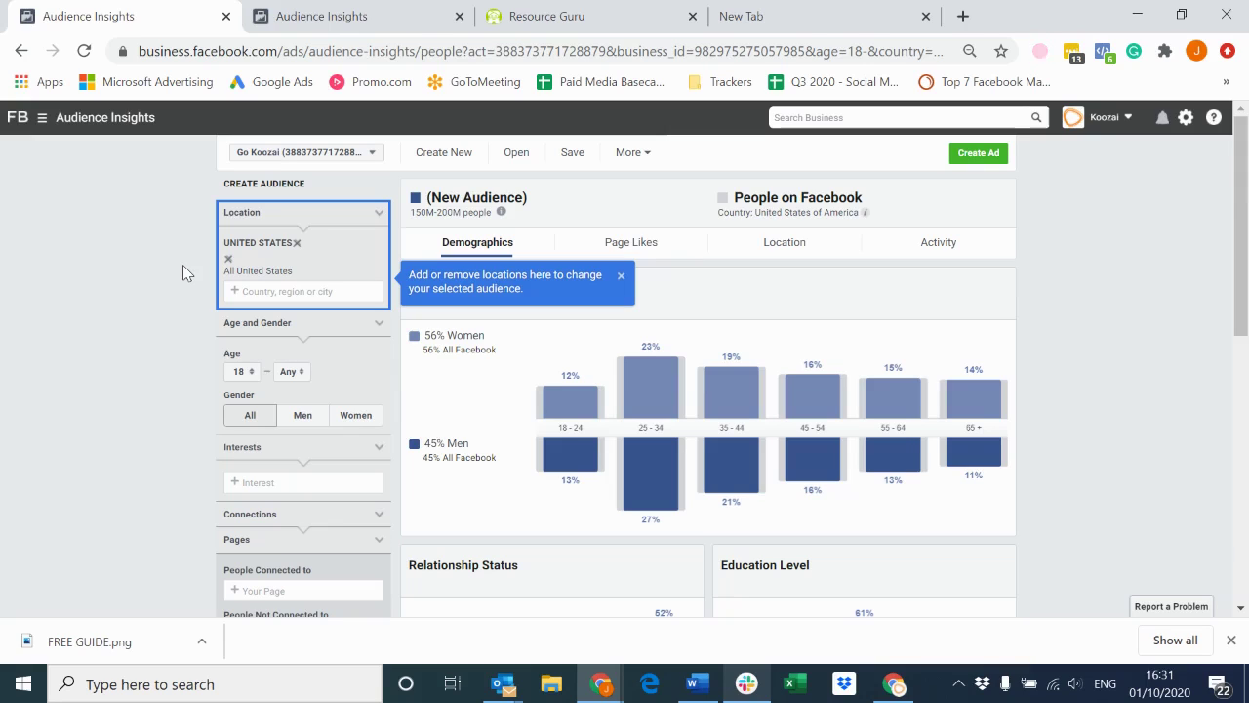
# - Change the audience location from the United States to London, England, and accept the country switch
pyautogui.click(290, 291)
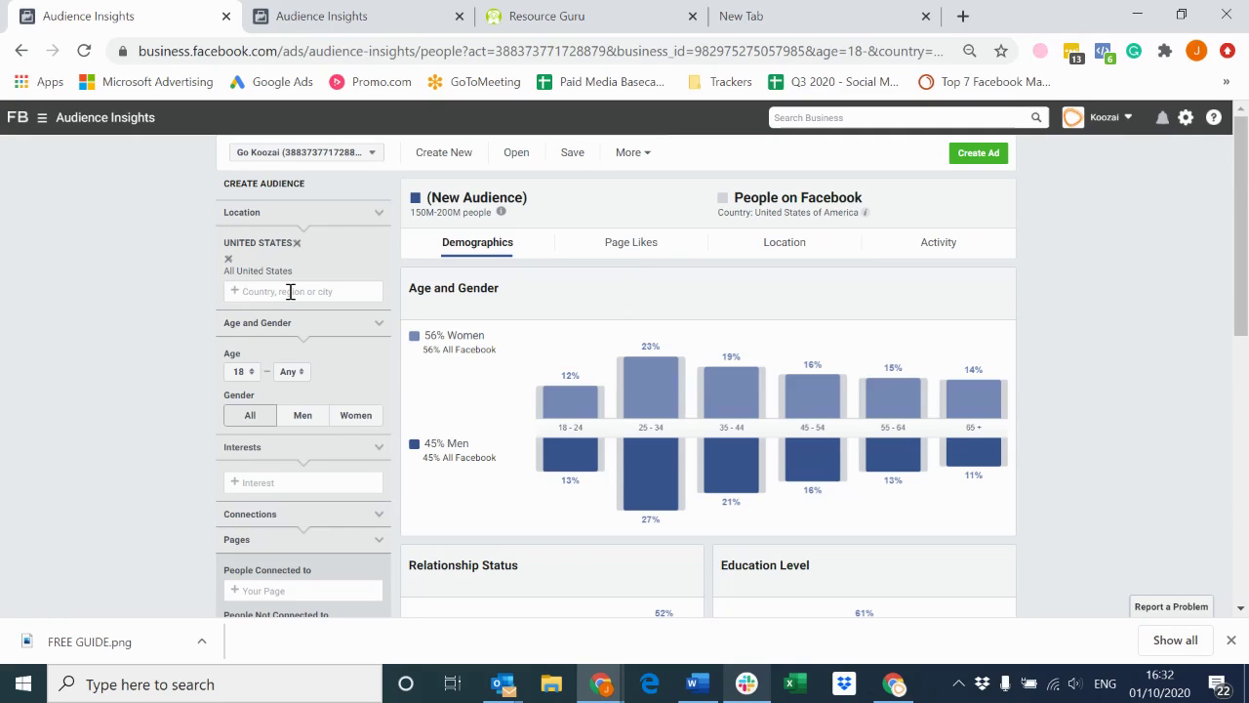
pyautogui.write('London')
pyautogui.click(328, 359)
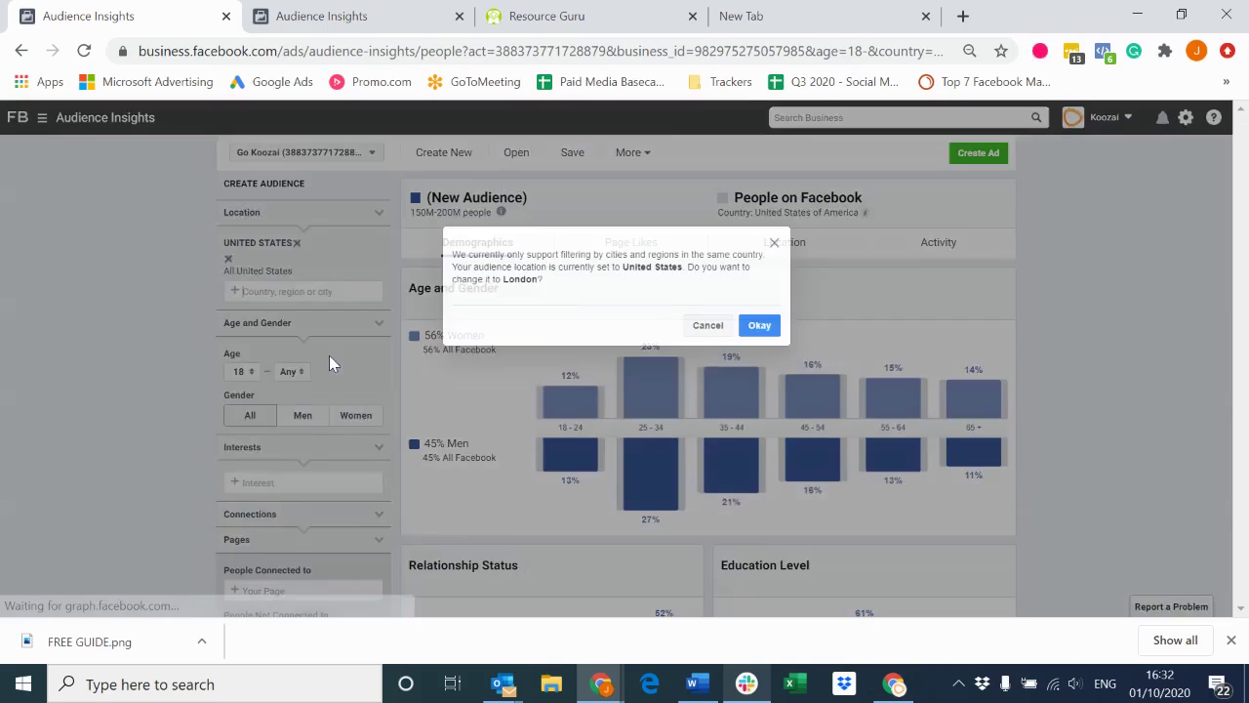
pyautogui.click(759, 325)
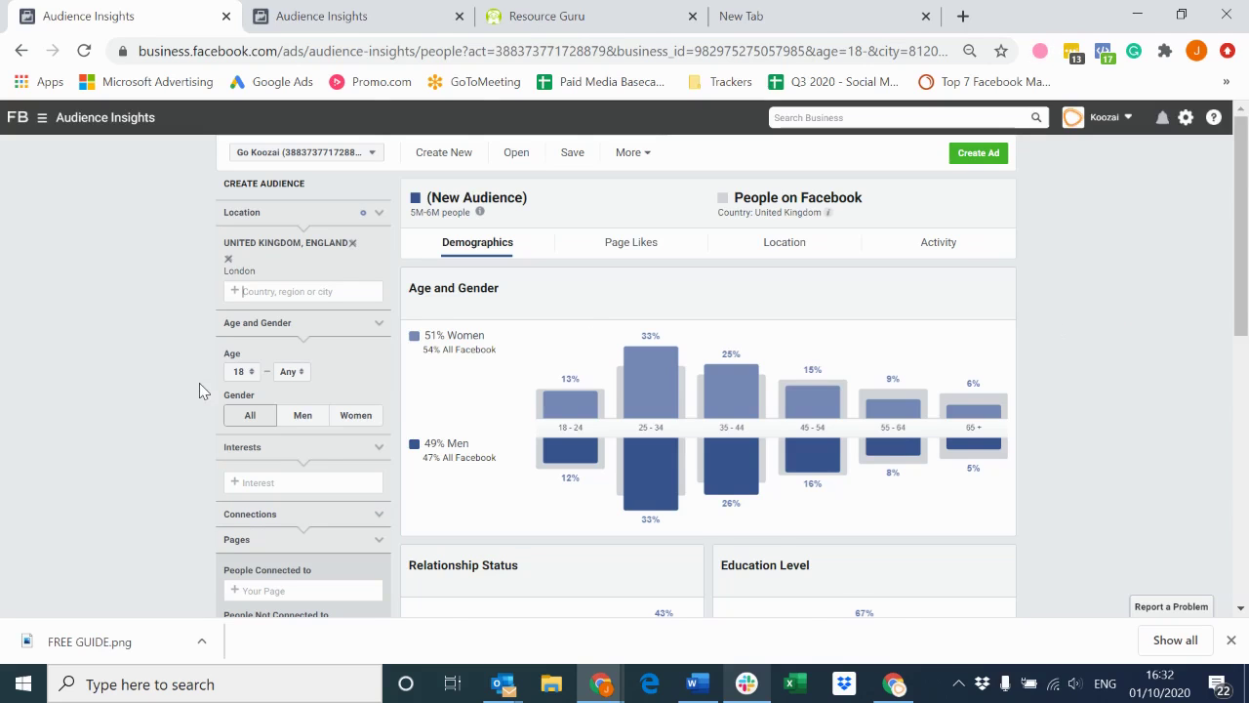
# - Set the audience age range to 21–30
pyautogui.scroll(-1, 199, 383)
pyautogui.click(242, 341)
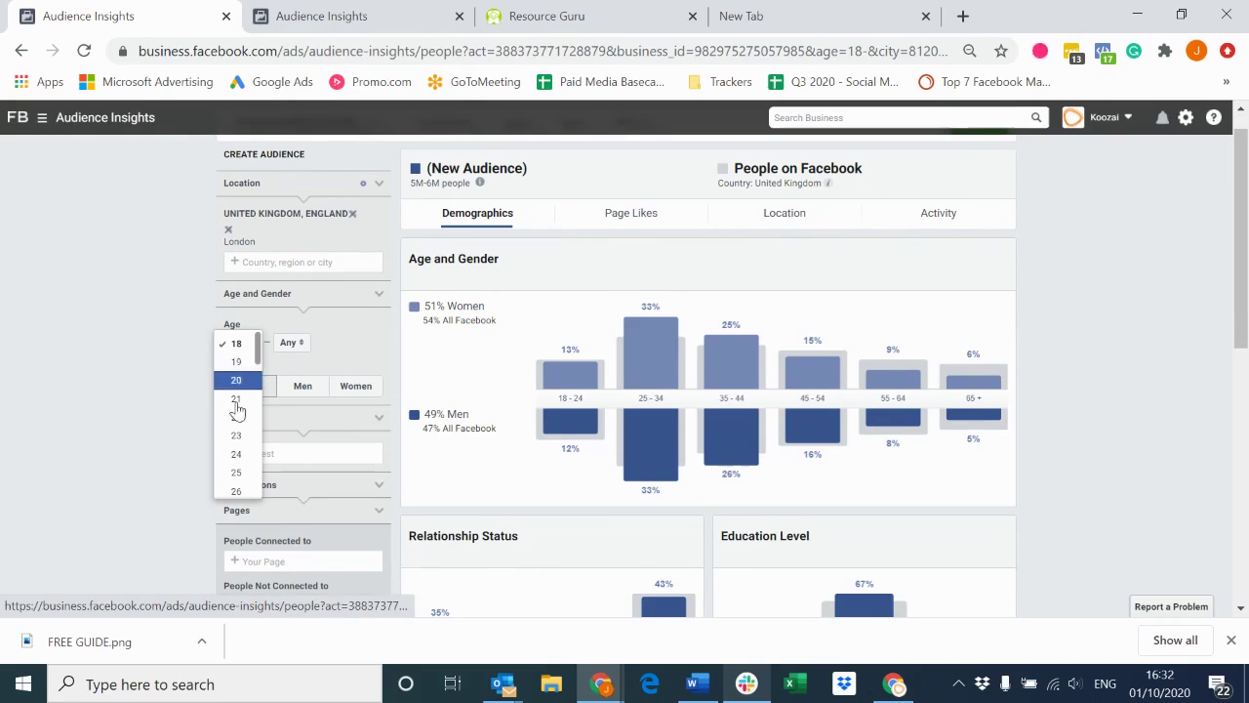
pyautogui.click(244, 399)
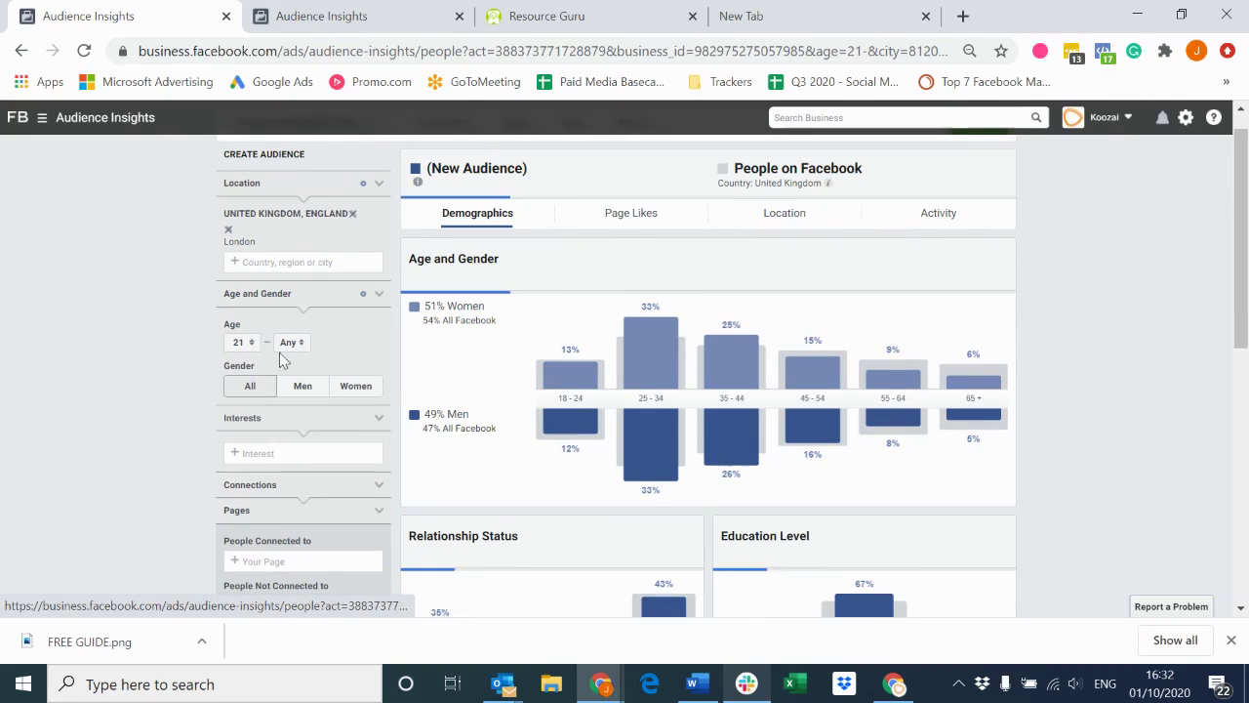
pyautogui.click(292, 343)
pyautogui.scroll(-3, 284, 447)
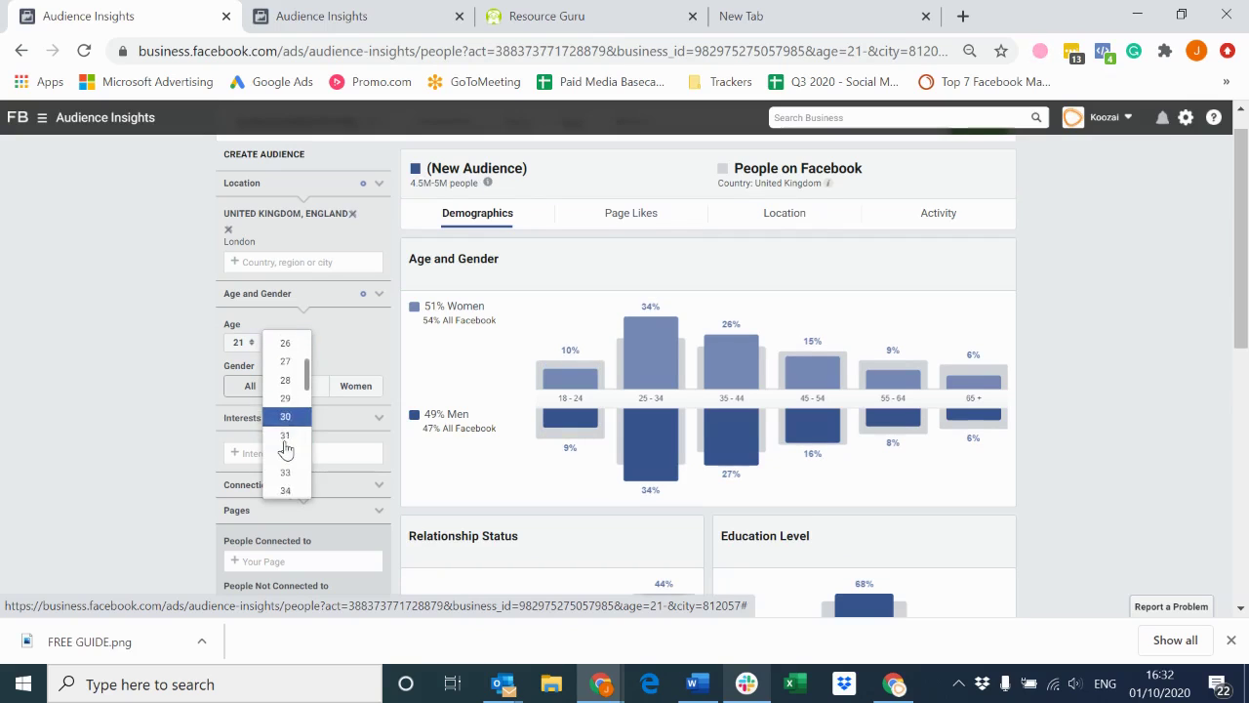
pyautogui.scroll(2, 285, 447)
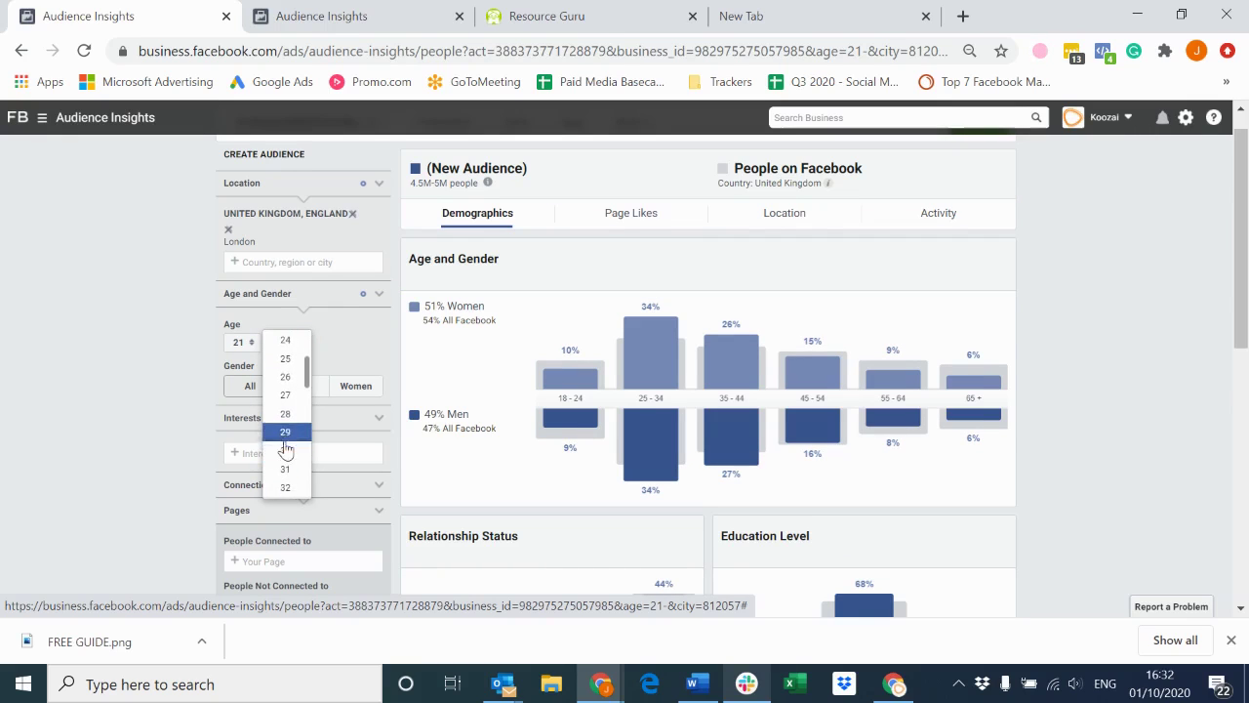
pyautogui.click(285, 448)
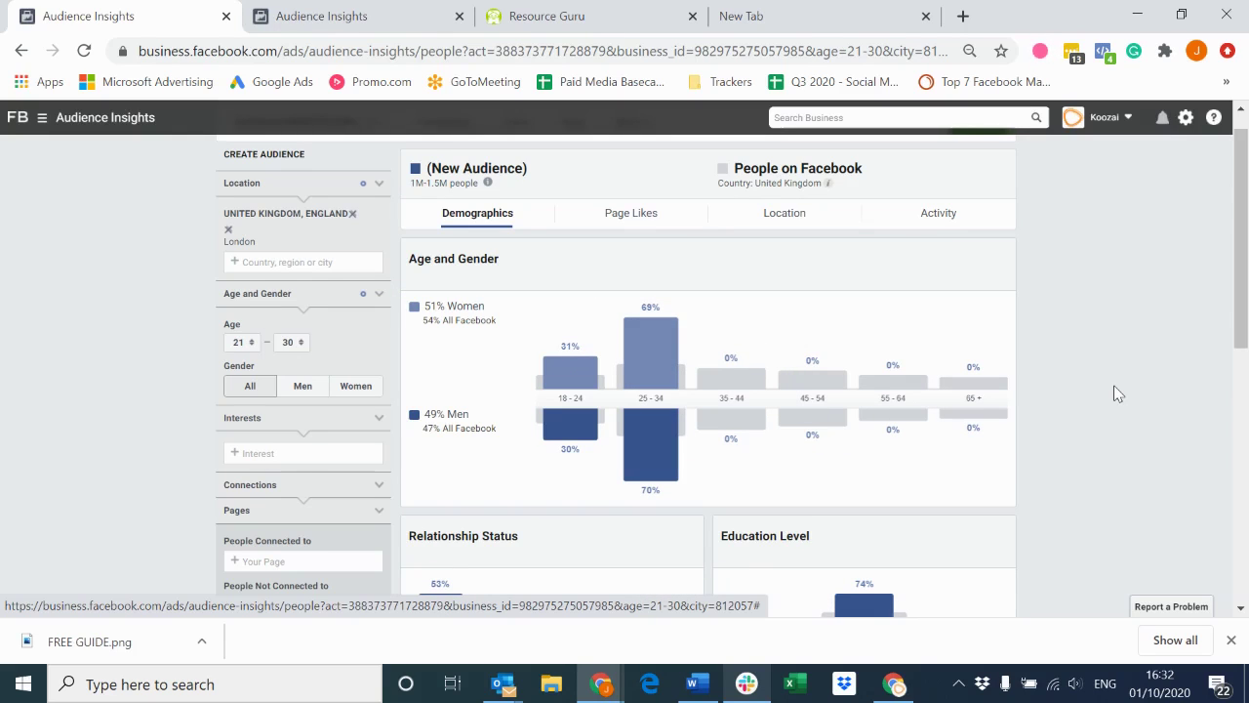
# - Examine the London audience's age and gender, relationship status, education level and job title charts
pyautogui.scroll(-3, 1118, 393)
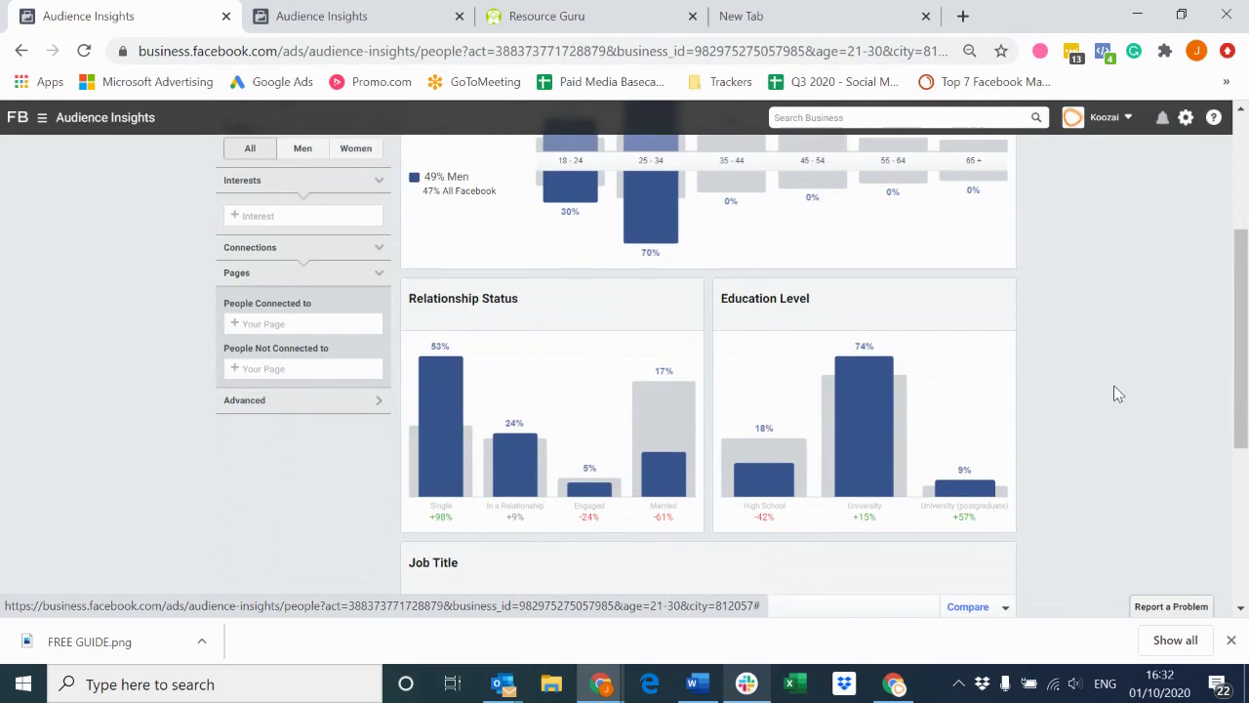
pyautogui.scroll(-2, 1119, 394)
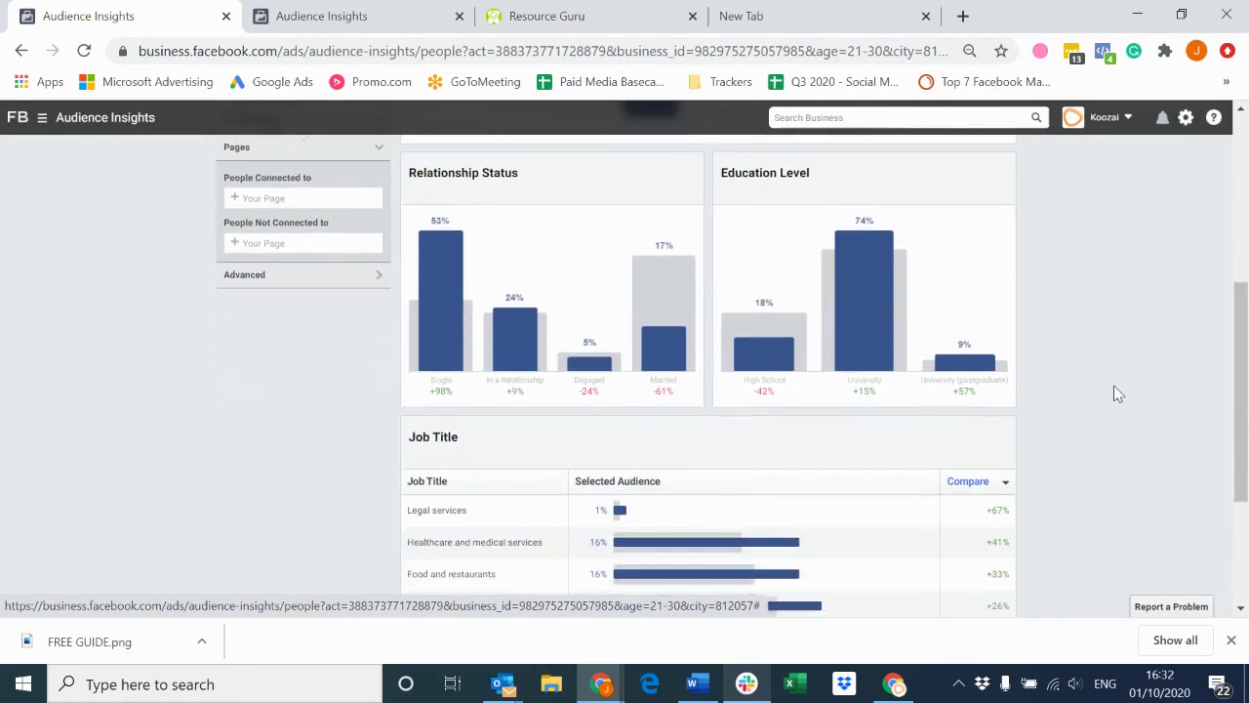
pyautogui.scroll(-2, 1118, 393)
pyautogui.scroll(3, 1119, 393)
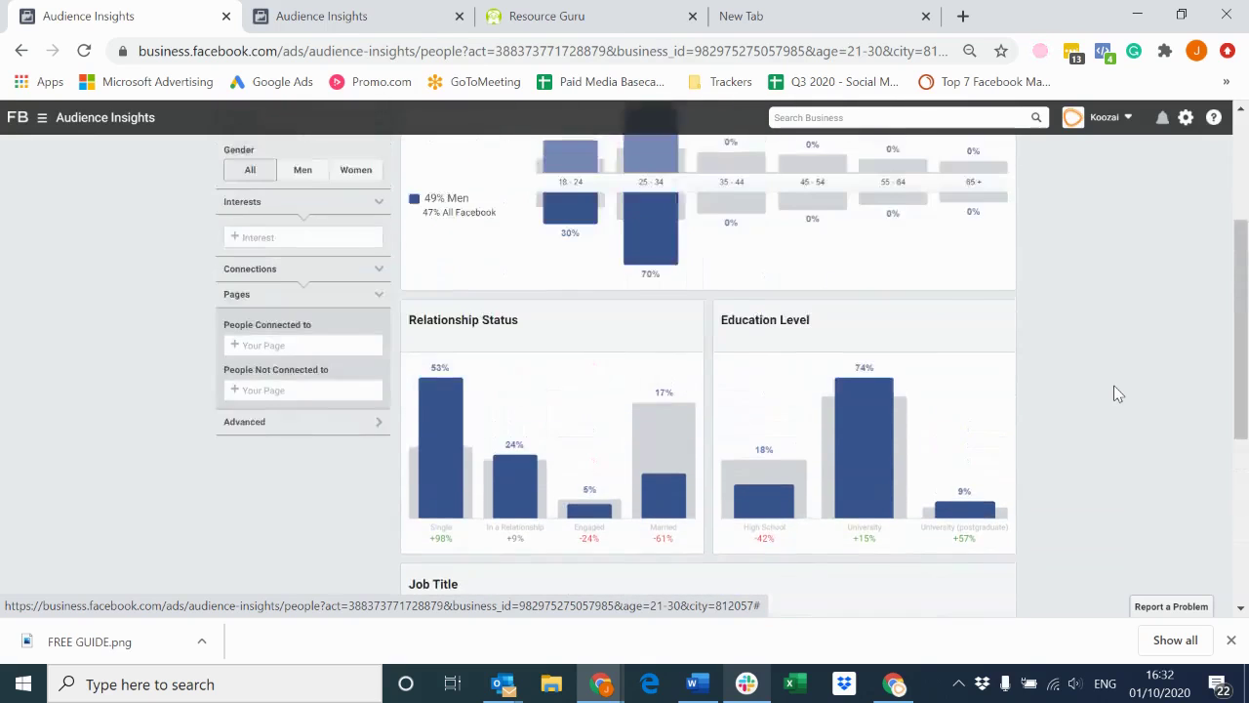
pyautogui.scroll(2, 1118, 394)
pyautogui.scroll(-3, 1118, 393)
pyautogui.scroll(2, 1118, 394)
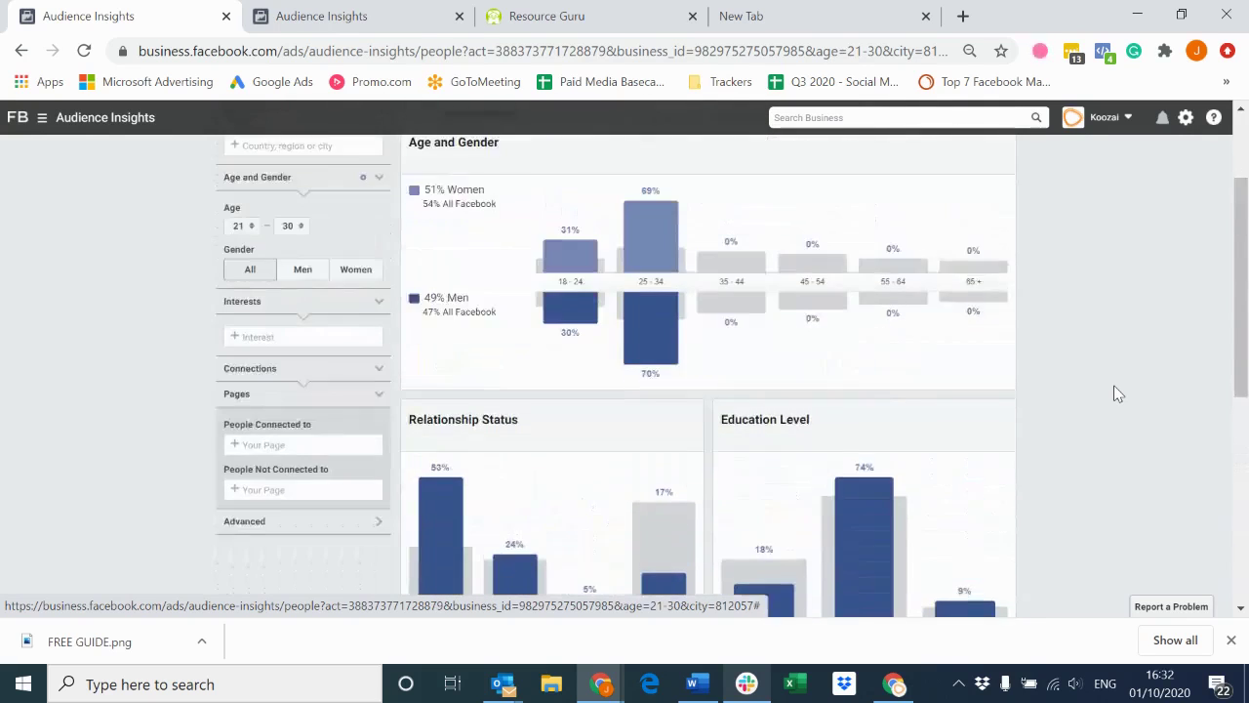
pyautogui.scroll(2, 1118, 393)
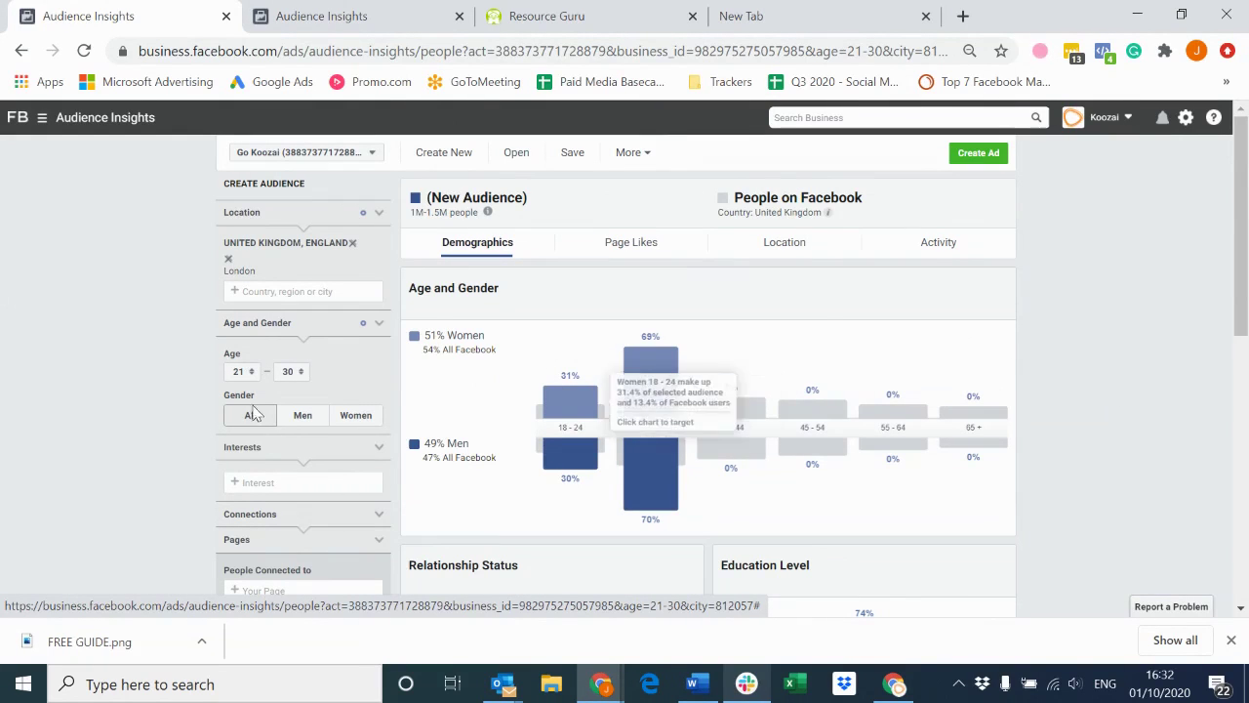
# - Add the Food and drink interest Coffee to the audience's interests
pyautogui.scroll(-1, 154, 439)
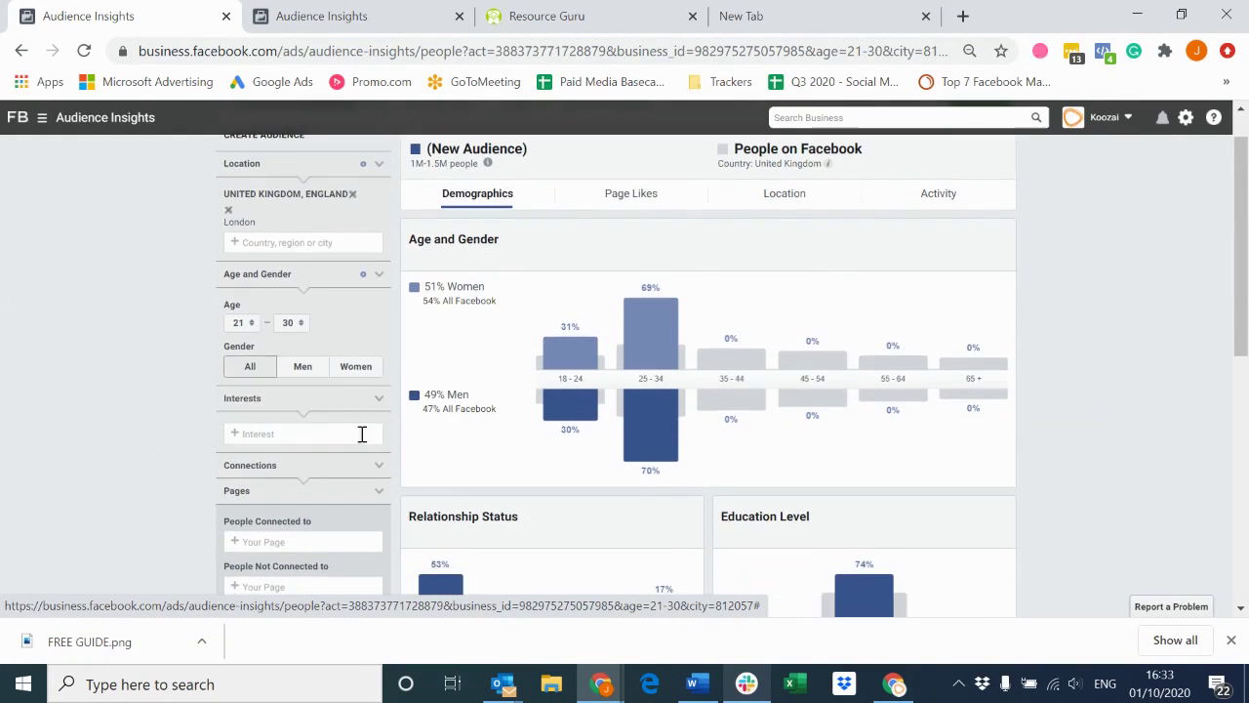
pyautogui.click(303, 432)
pyautogui.write('Coffee')
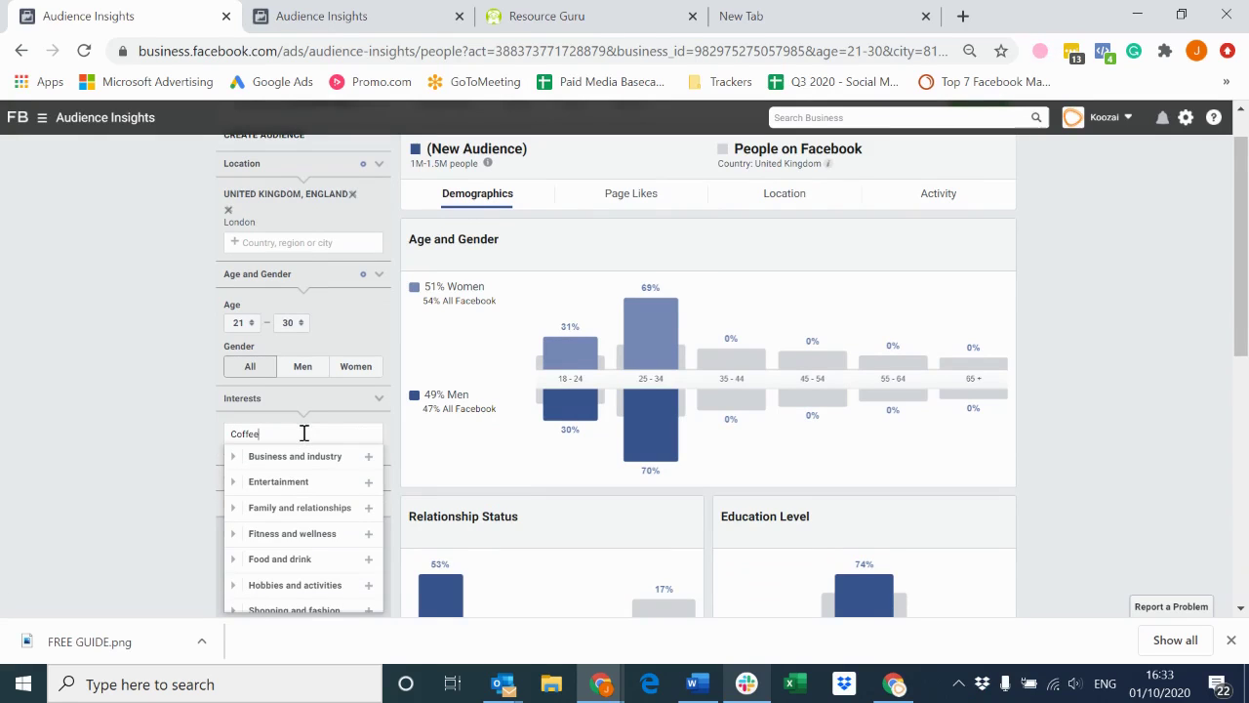
pyautogui.press('BackSpace')
pyautogui.press('BackSpace')
pyautogui.press('BackSpace')
pyautogui.press('BackSpace')
pyautogui.press('BackSpace')
pyautogui.press('BackSpace')
pyautogui.scroll(-1, 279, 432)
pyautogui.write('c')
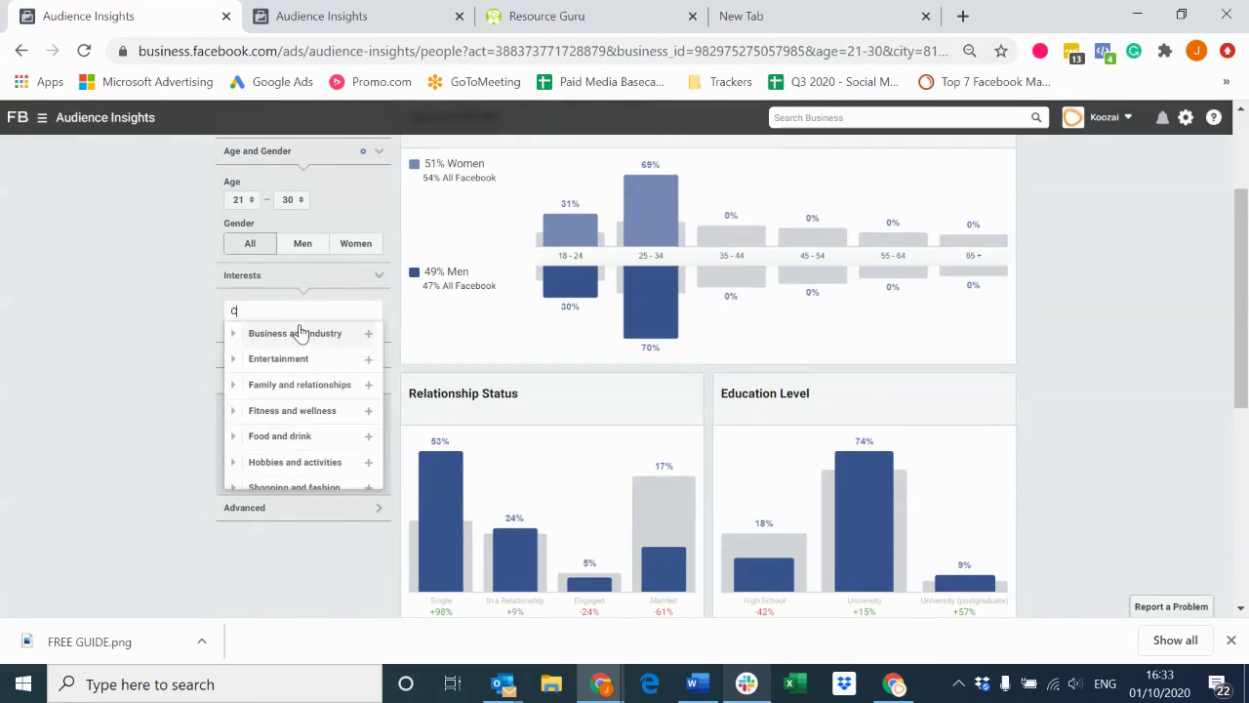
pyautogui.write('offe')
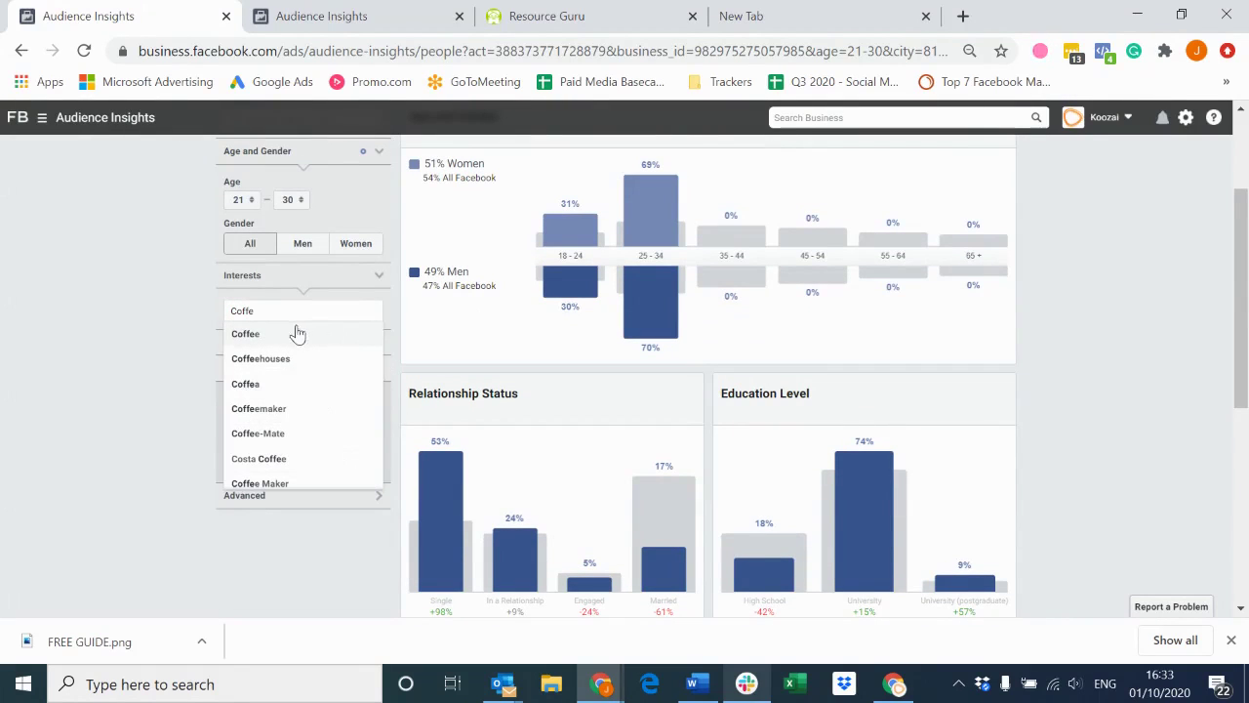
pyautogui.click(298, 334)
# - Add Costa Coffee and the first Starbucks suggestion to the audience's interests alongside Coffee
pyautogui.click(293, 310)
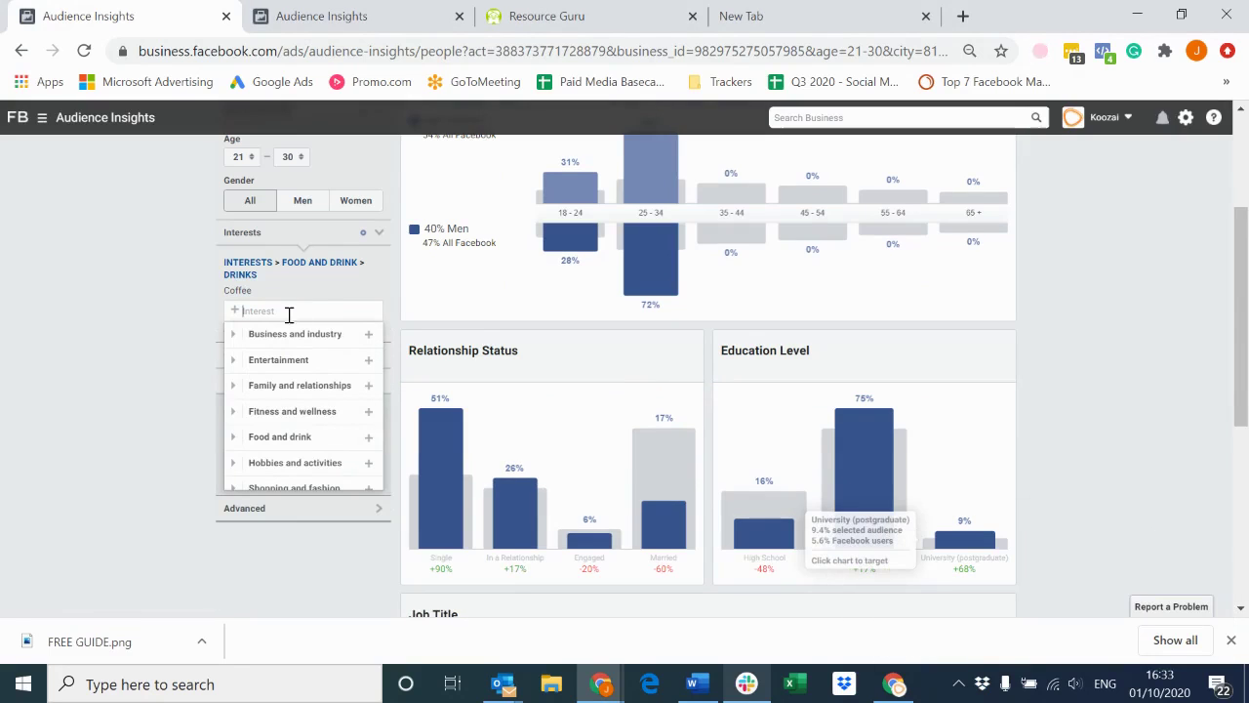
pyautogui.write('Costa')
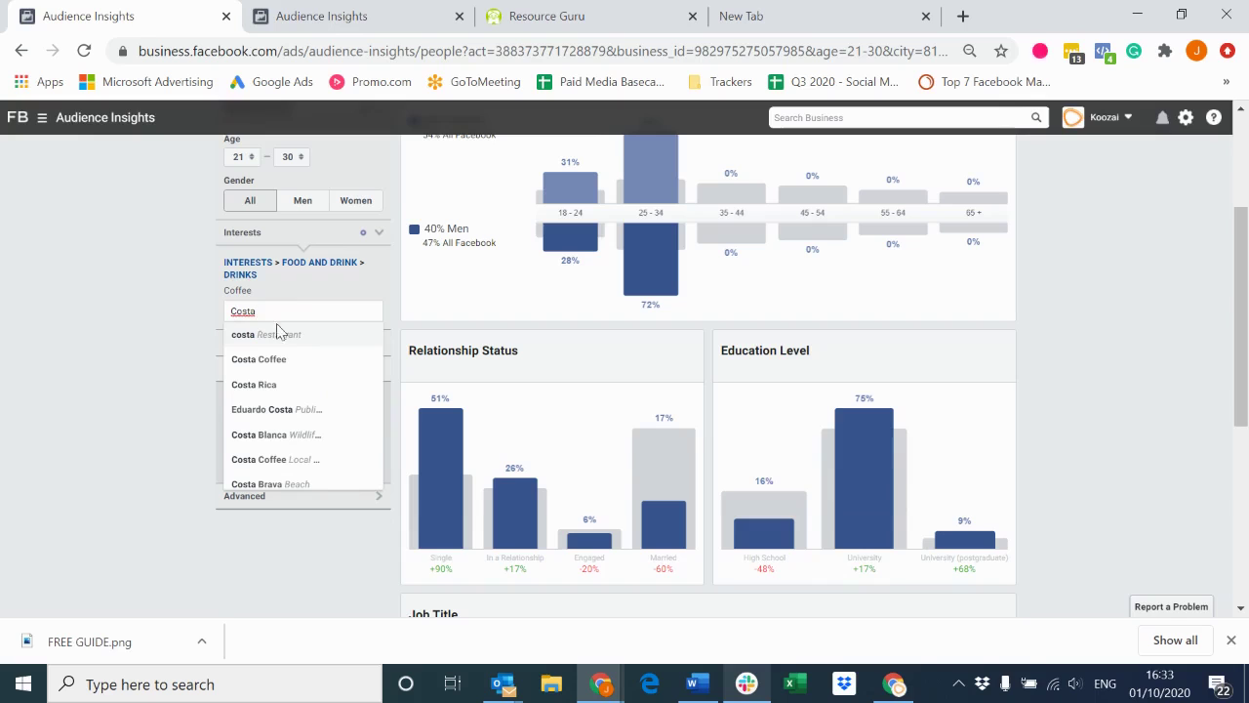
pyautogui.click(288, 360)
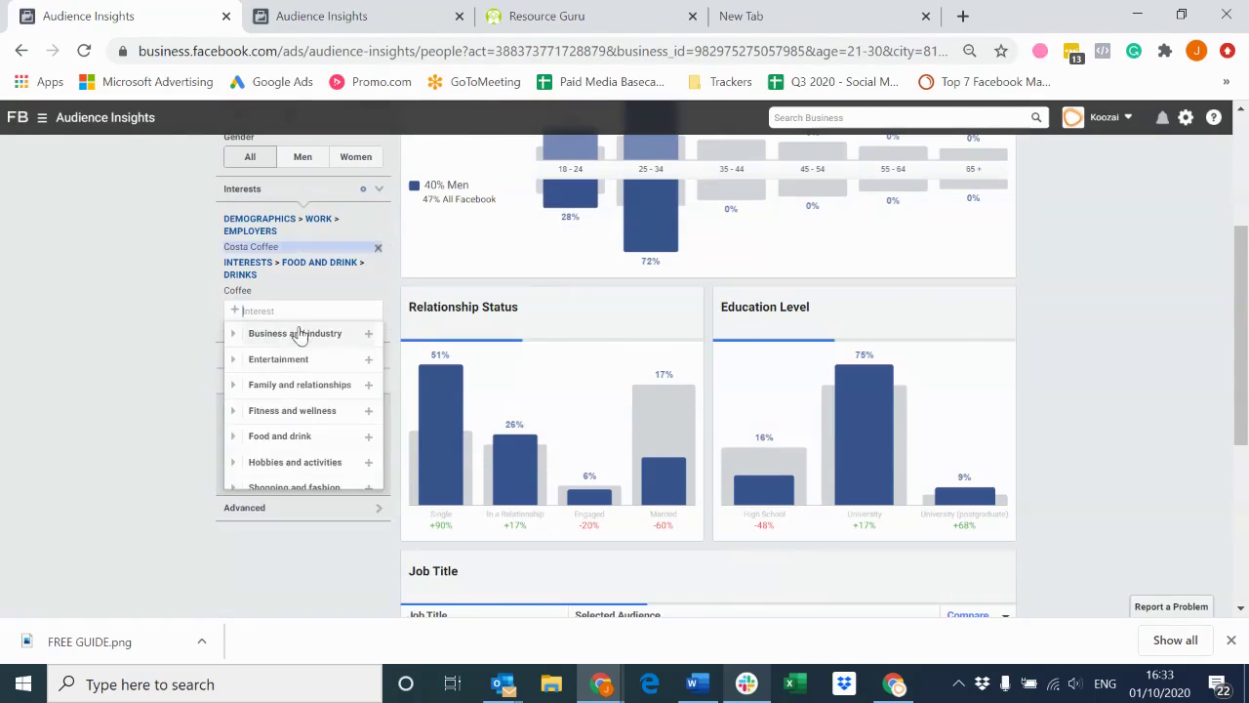
pyautogui.write('Starbucks')
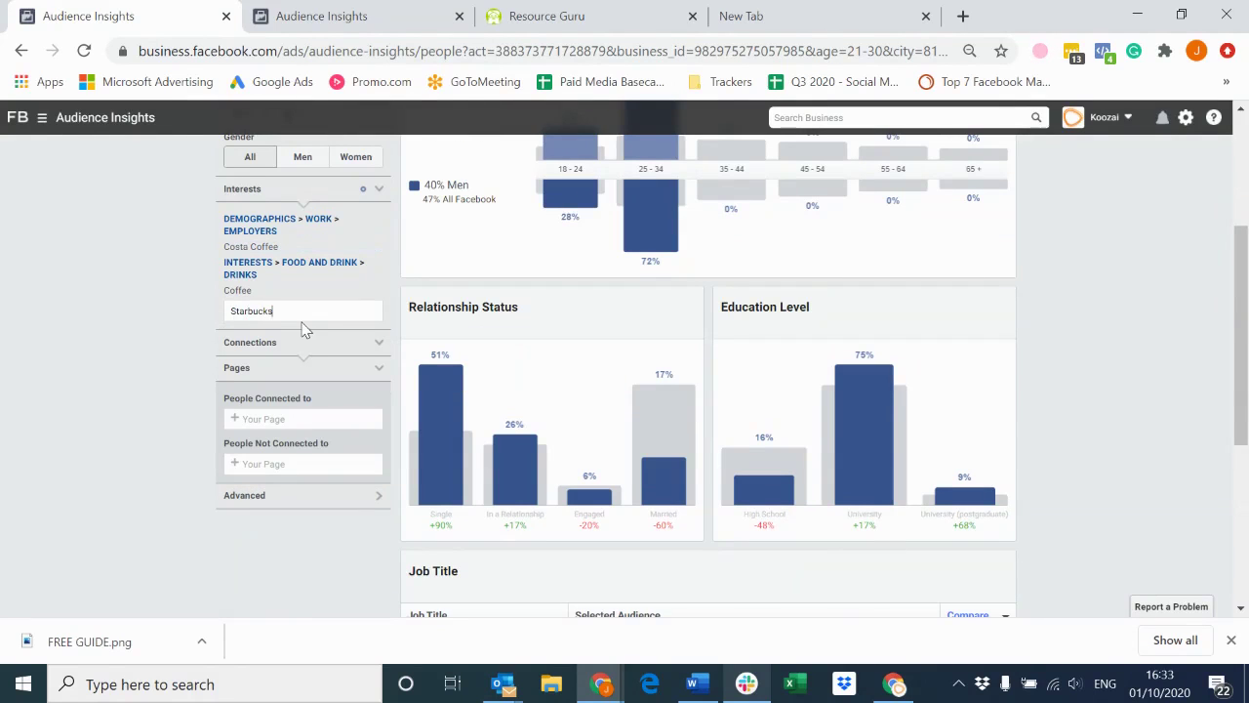
pyautogui.click(291, 334)
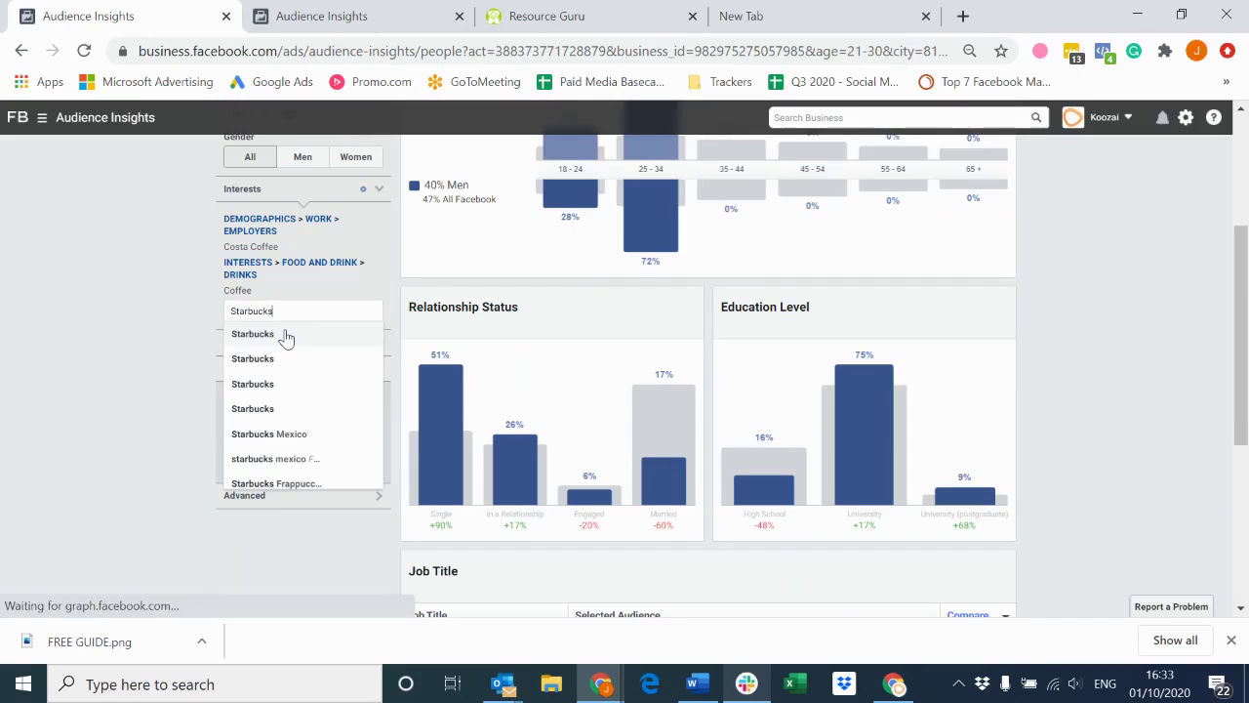
pyautogui.click(178, 342)
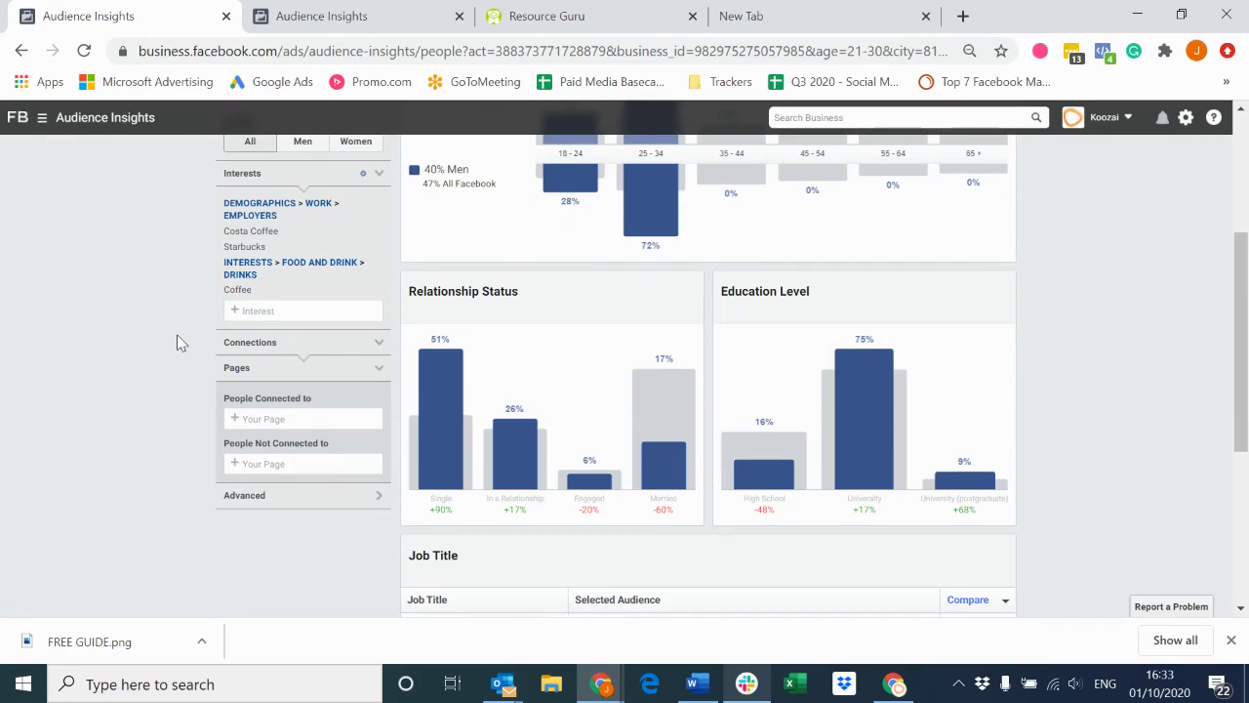
# - Examine how the coffee-related audience breaks down by age, gender, relationship status and education level
pyautogui.scroll(1, 178, 342)
pyautogui.scroll(1, 566, 367)
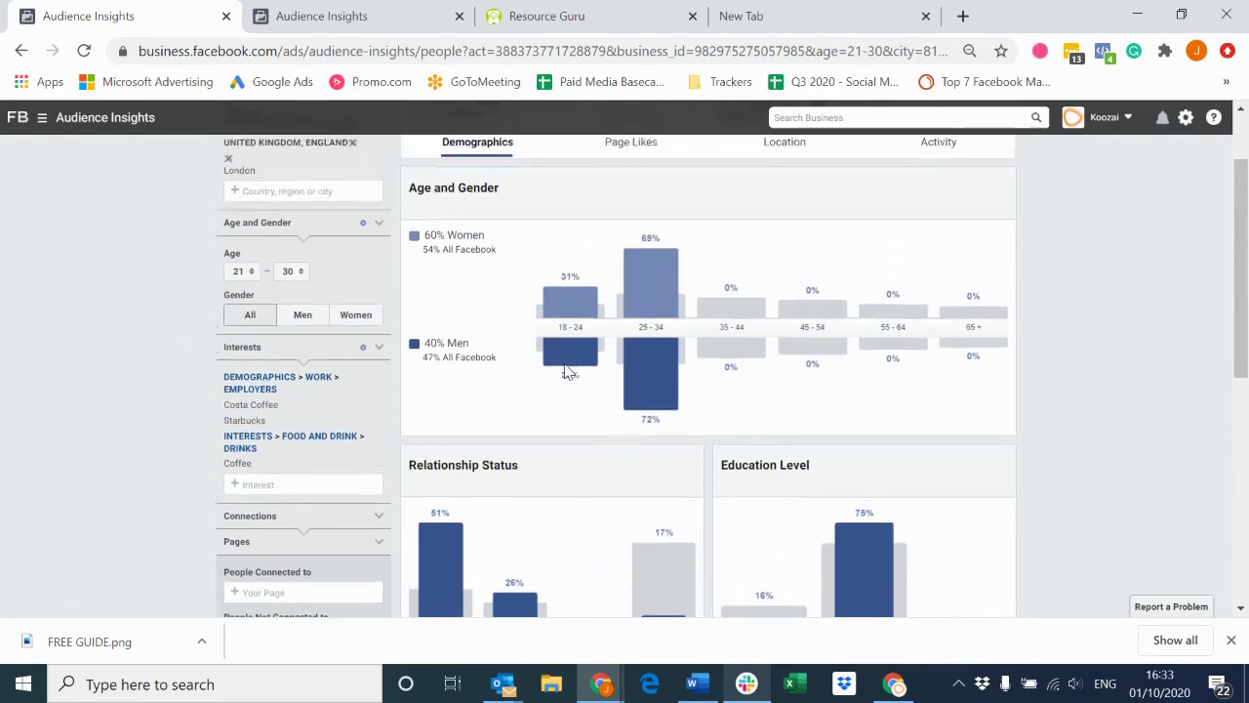
pyautogui.scroll(-2, 565, 368)
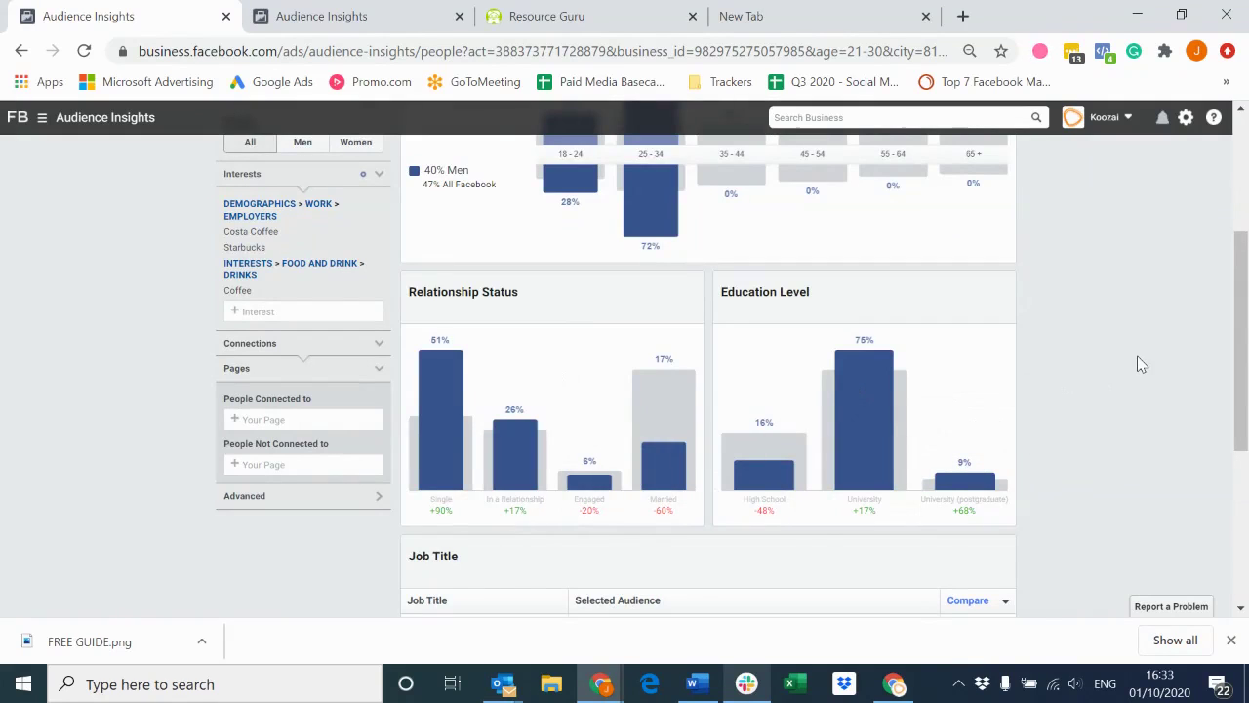
pyautogui.moveTo(956, 368)
pyautogui.scroll(-1, 1179, 395)
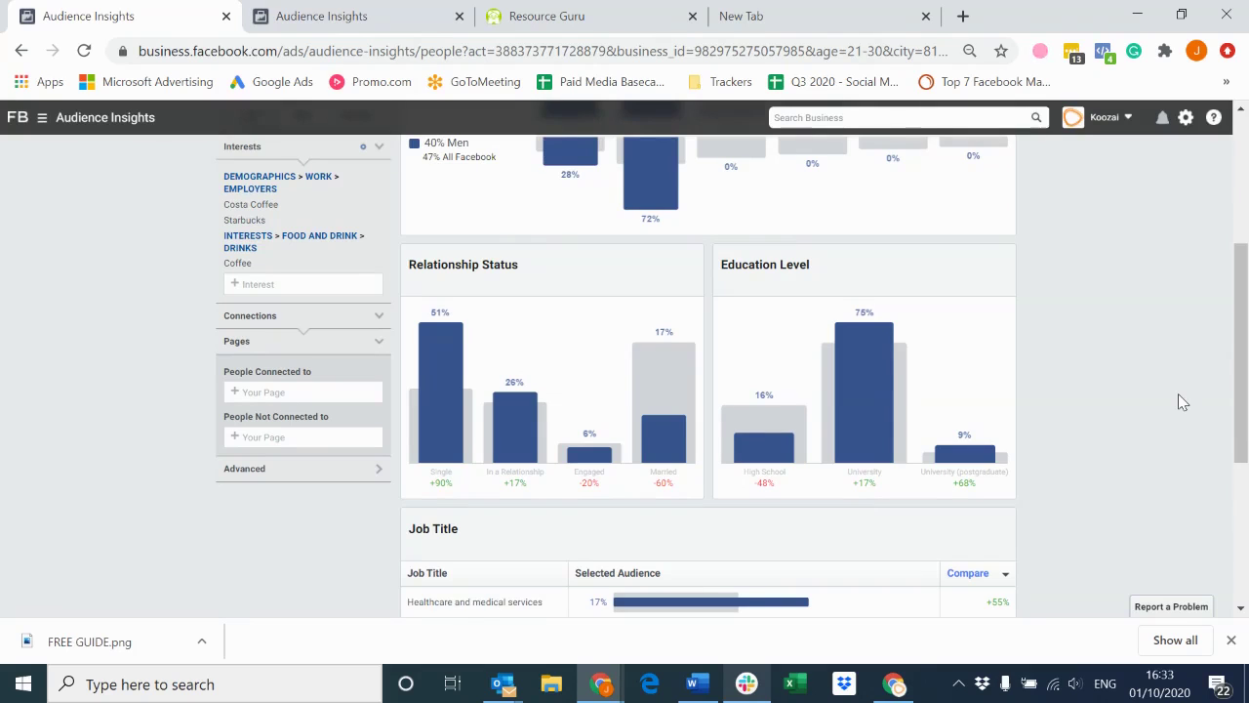
pyautogui.scroll(1, 1178, 394)
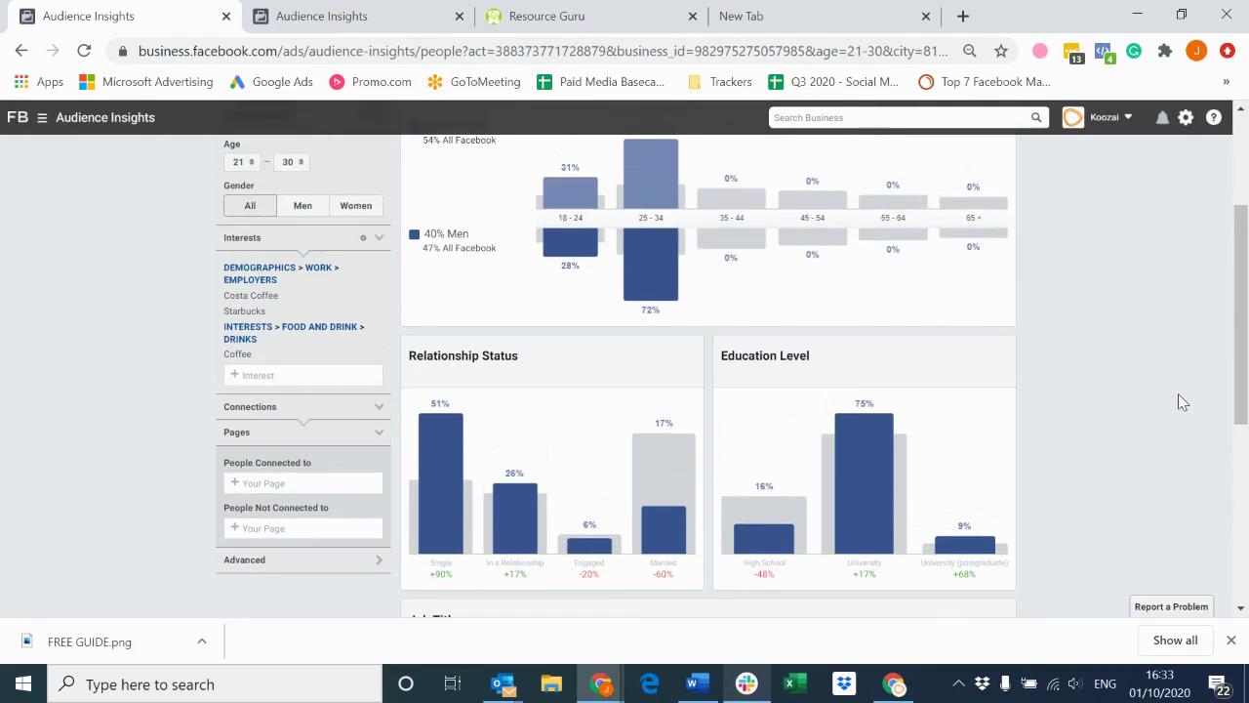
pyautogui.scroll(2, 1178, 393)
pyautogui.scroll(-2, 1178, 393)
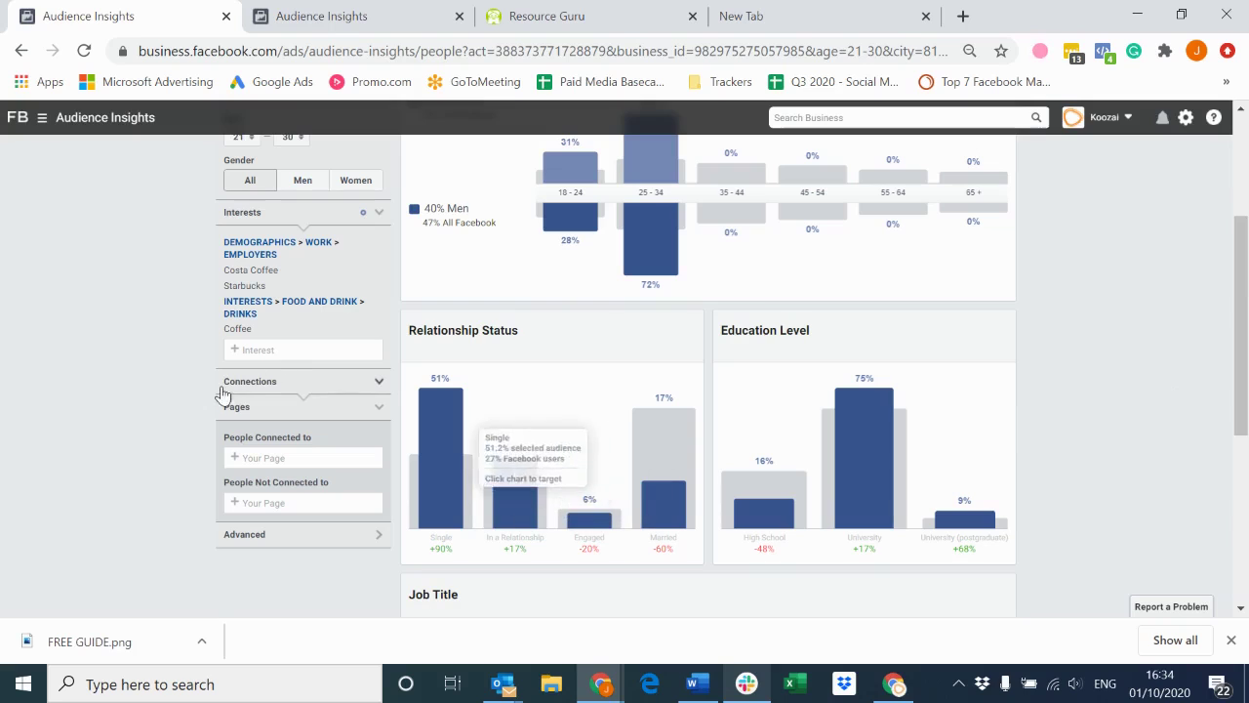
pyautogui.click(285, 383)
pyautogui.click(285, 382)
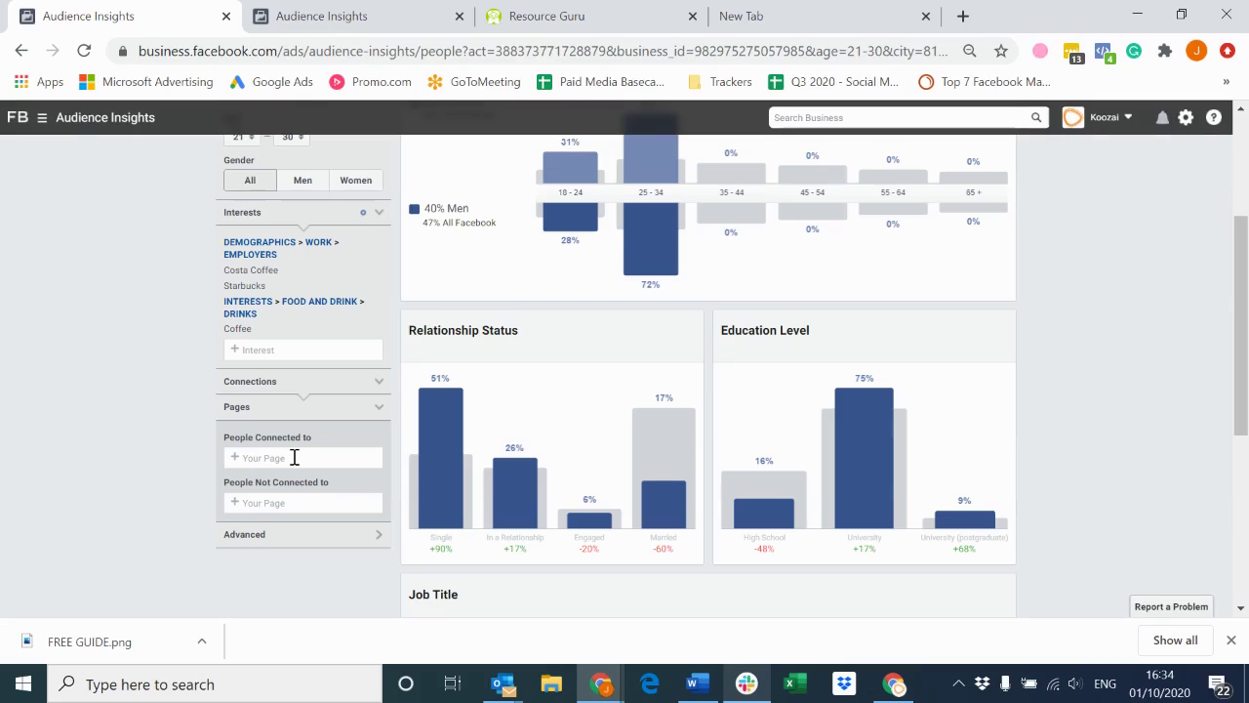
# - Restrict the audience to the University education level in the advanced filters and review its job title breakdown
pyautogui.click(276, 536)
pyautogui.scroll(-2, 191, 519)
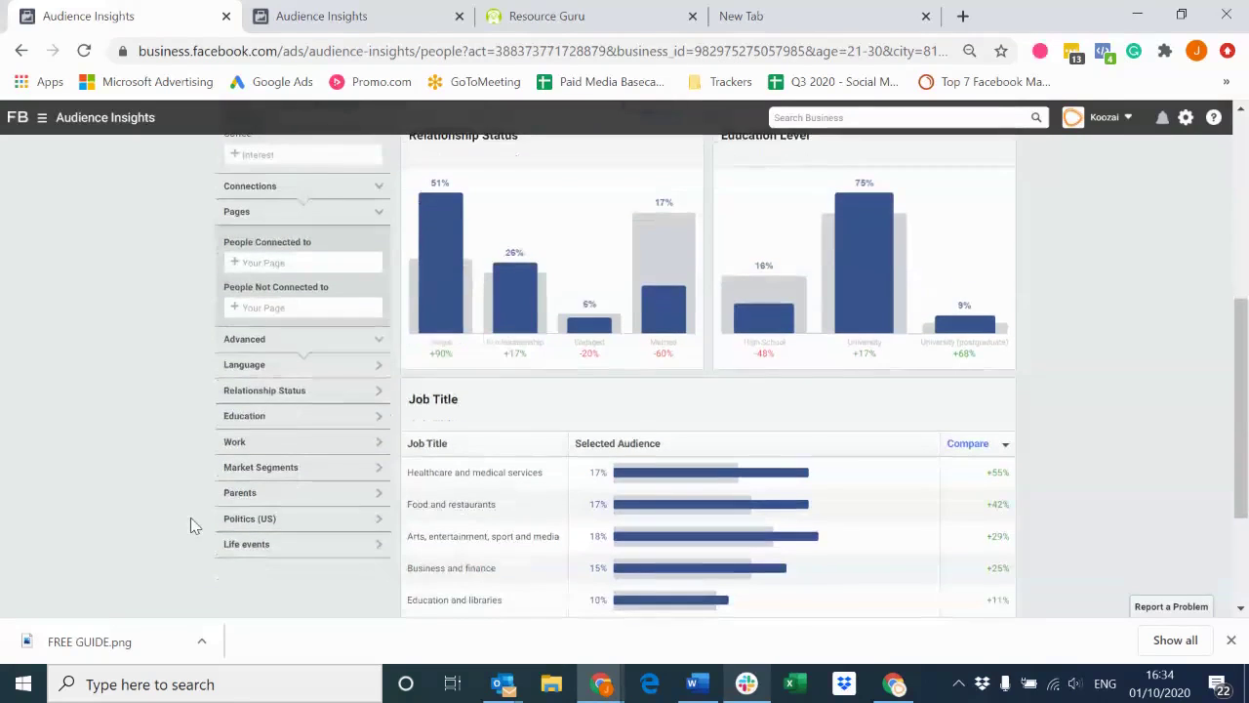
pyautogui.click(276, 422)
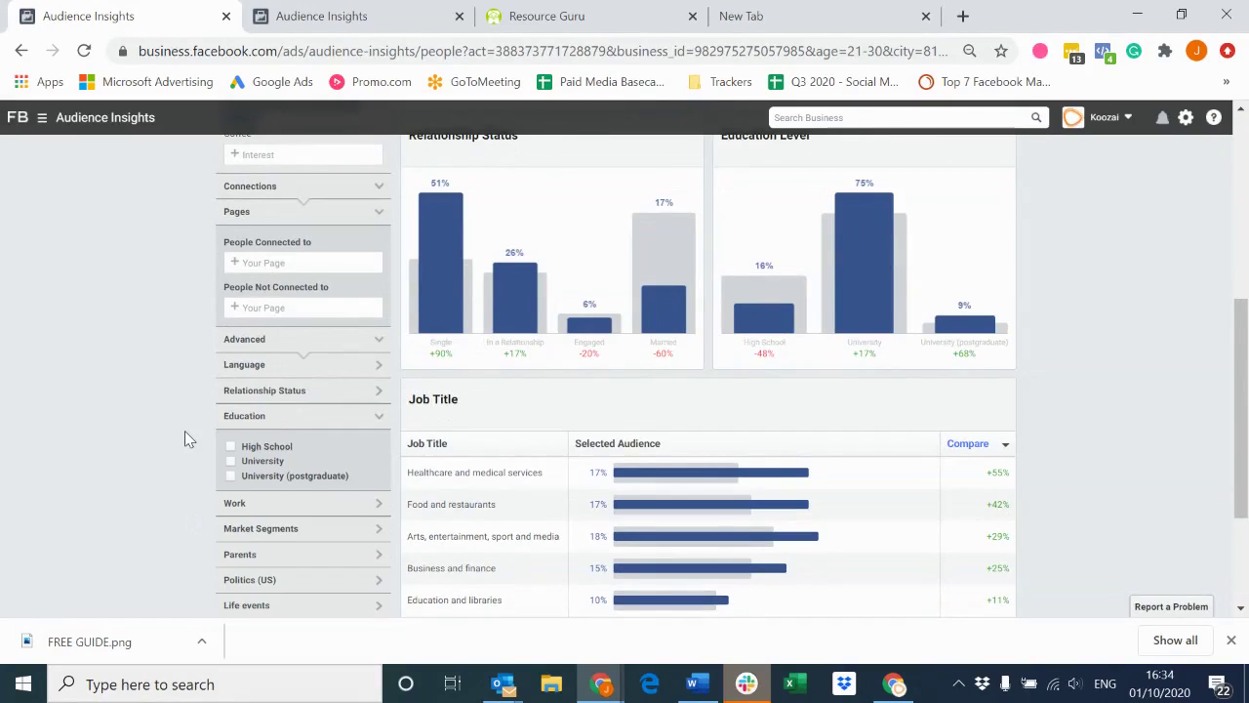
pyautogui.scroll(-1, 185, 431)
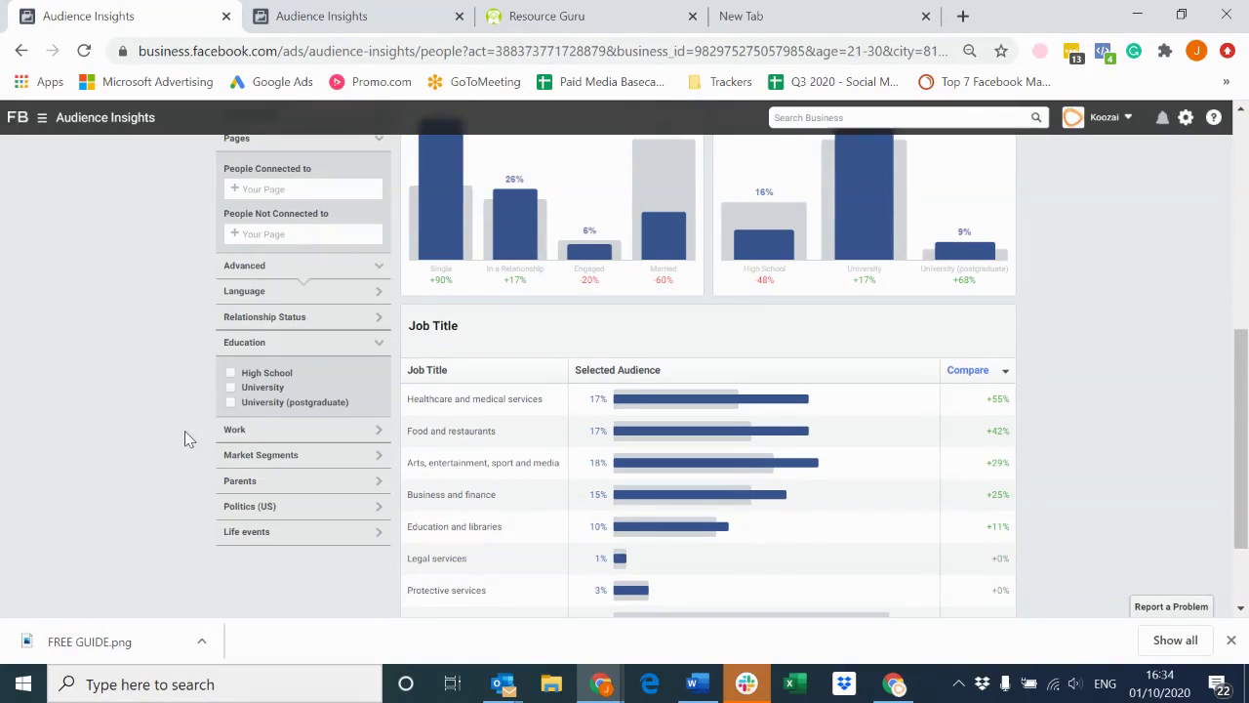
pyautogui.click(229, 388)
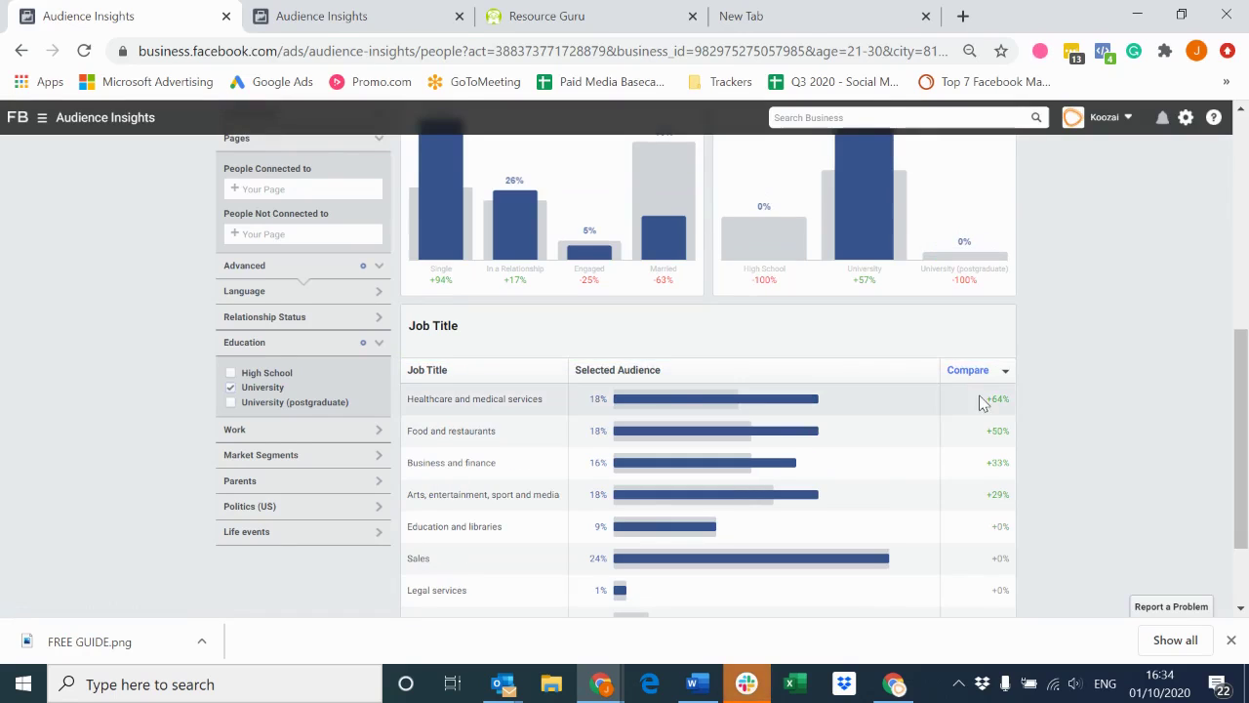
pyautogui.scroll(-2, 981, 395)
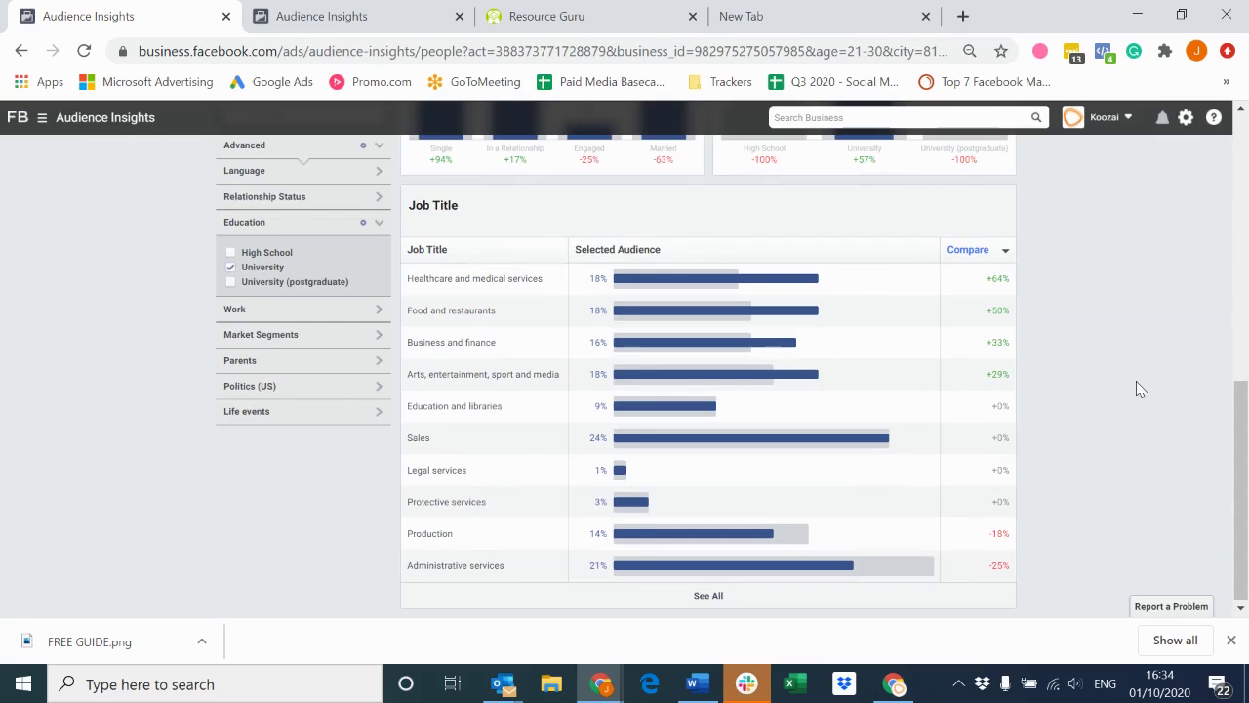
# - Examine the top categories and the most relevant pages liked by the university-educated coffee audience
pyautogui.scroll(10, 1136, 389)
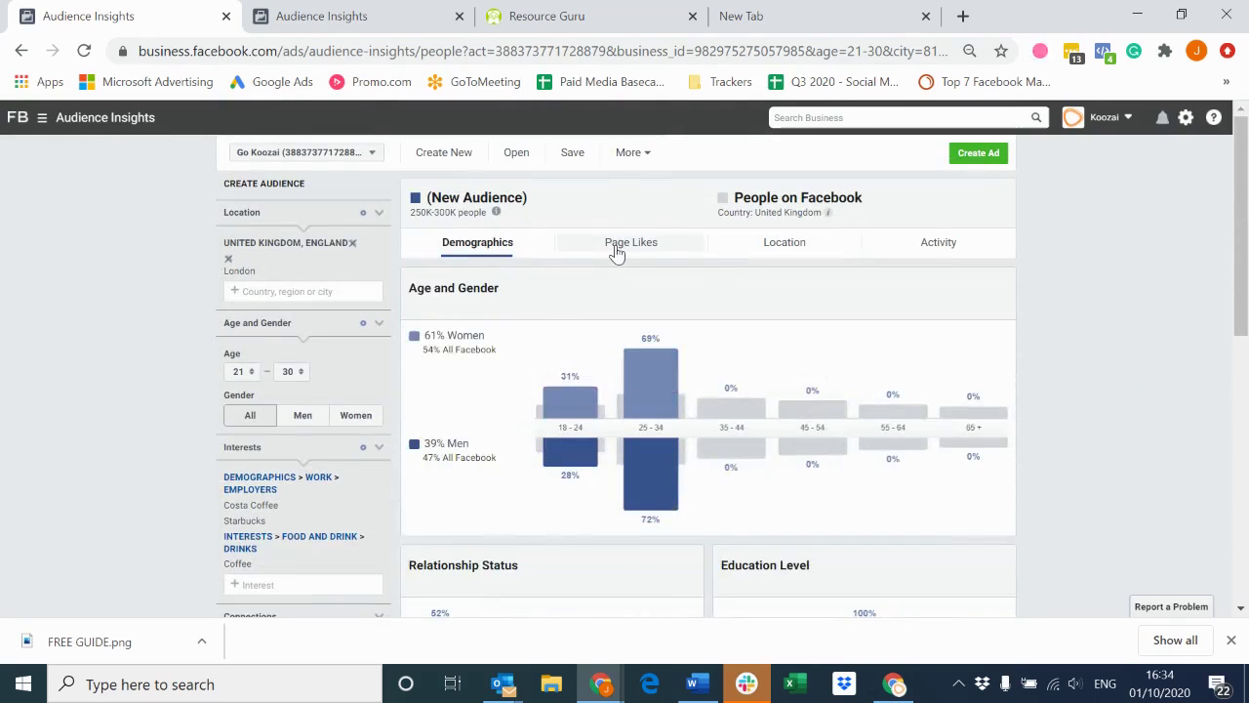
pyautogui.click(616, 252)
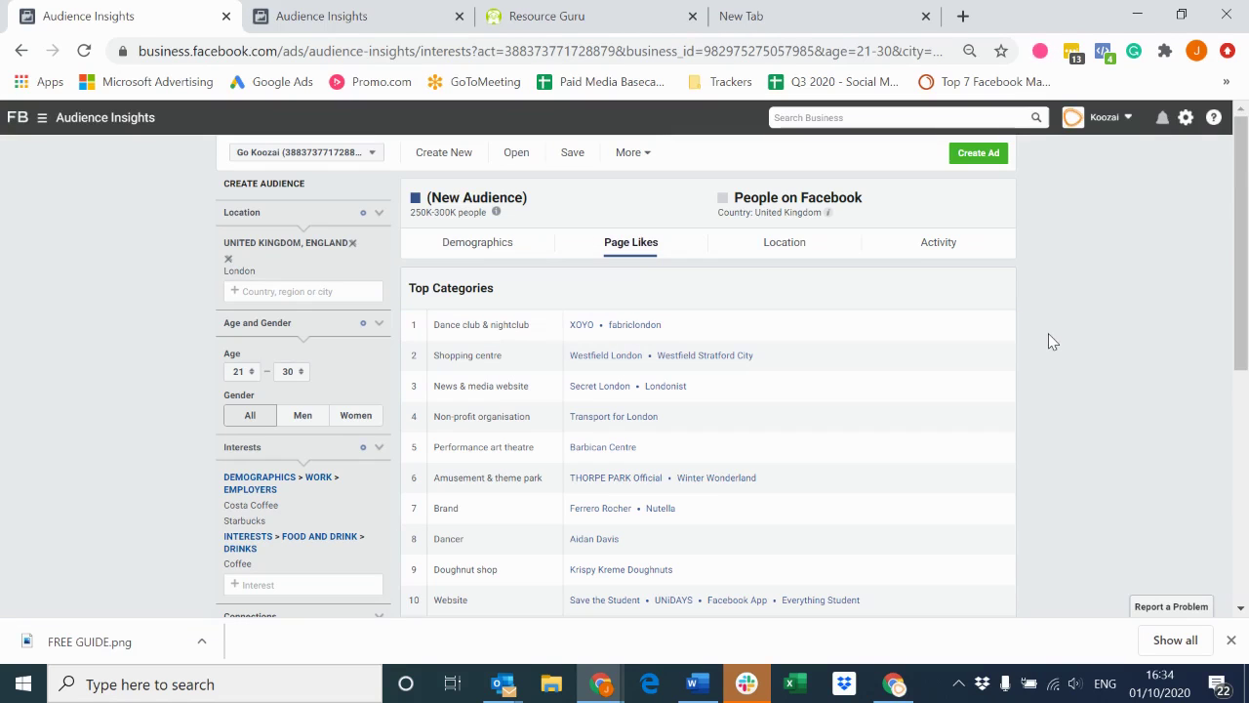
pyautogui.scroll(-3, 1052, 340)
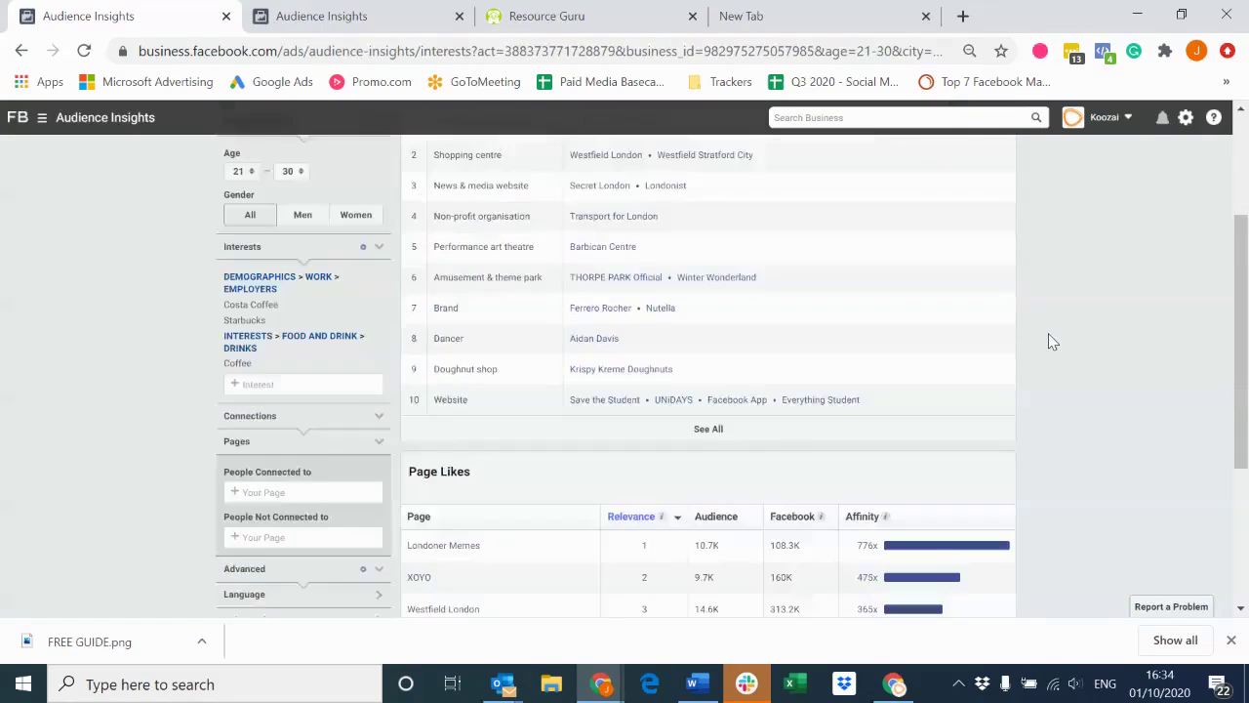
pyautogui.scroll(-3, 1052, 340)
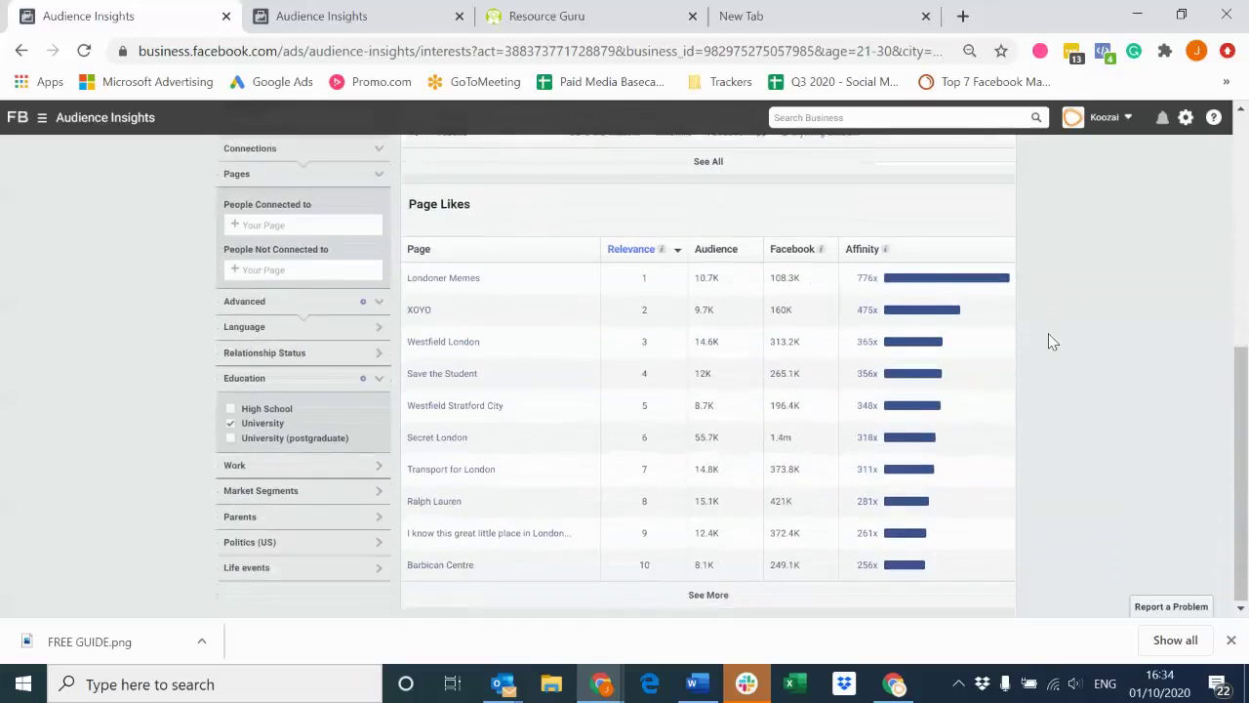
# - Bring up the audience's location breakdown by top towns and cities
pyautogui.scroll(5, 1051, 340)
pyautogui.click(788, 245)
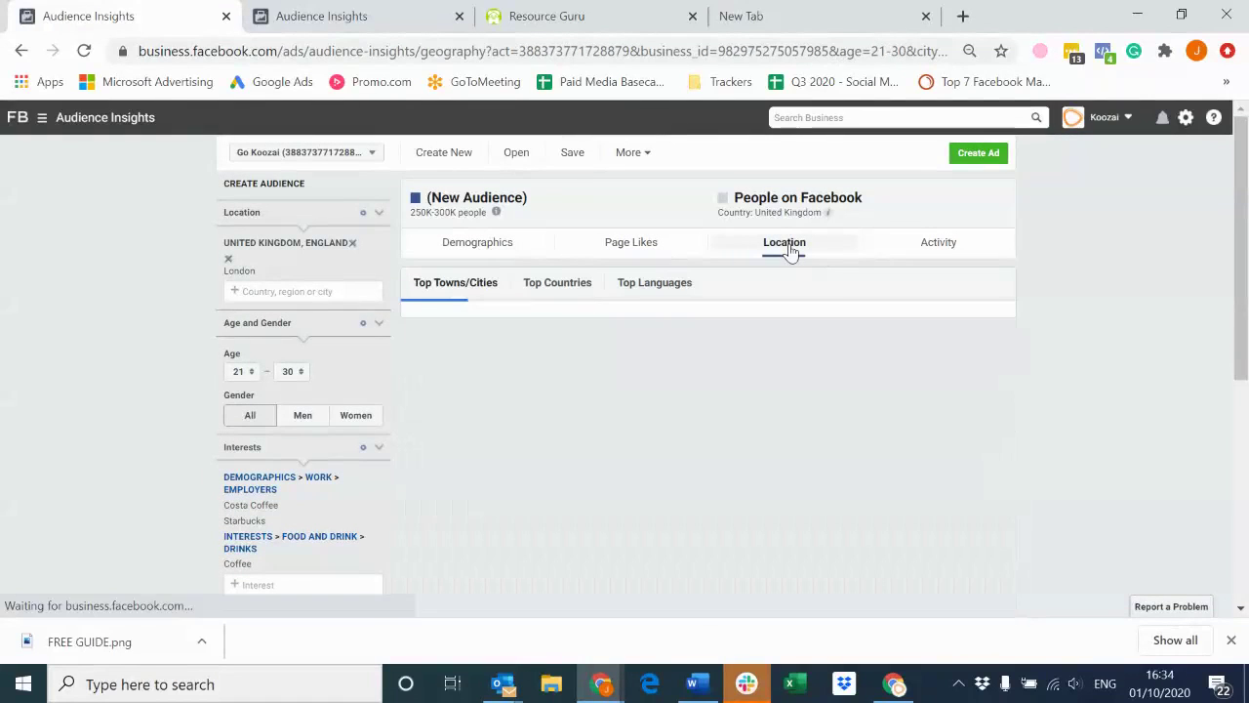